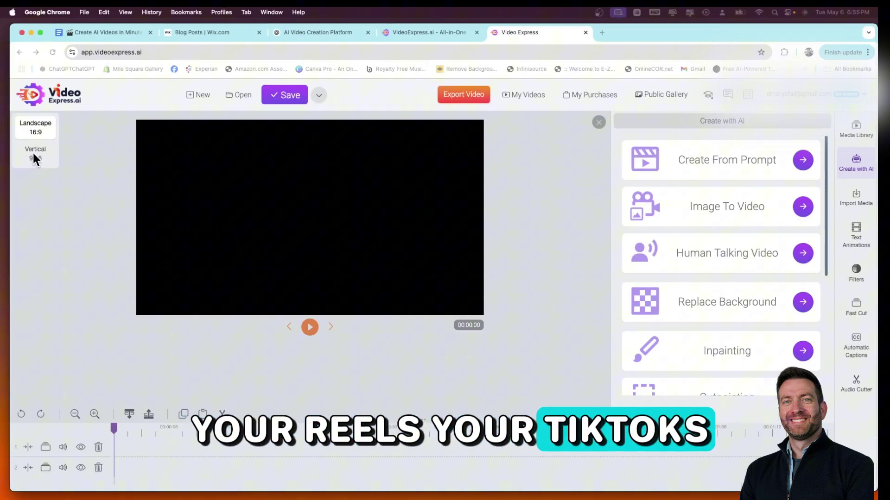
click(32, 155)
click(38, 129)
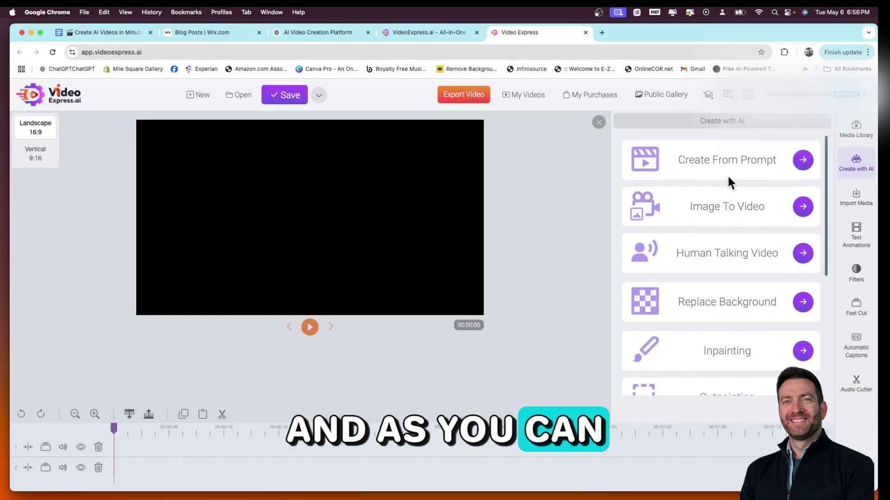
scroll(721, 168, down, 1)
scroll(721, 168, up, 1)
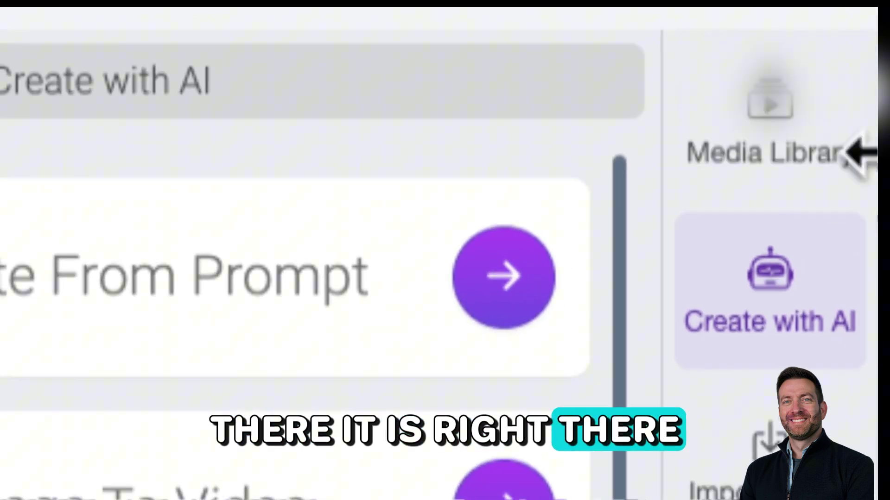
- Open the Media Library, then return to the Create with AI tools in the sidebar
click(860, 153)
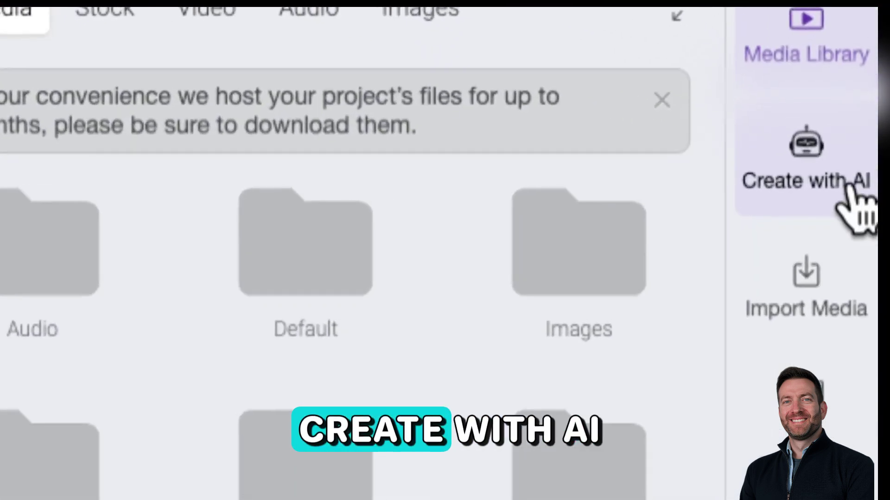
click(850, 188)
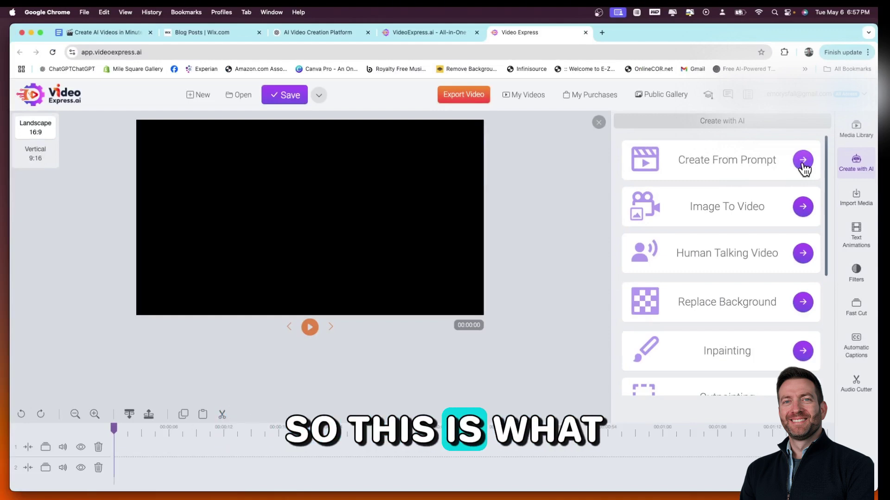
- Enter 'man walking on a rocketship' as the prompt and extend it into a detailed astronaut scene
click(803, 162)
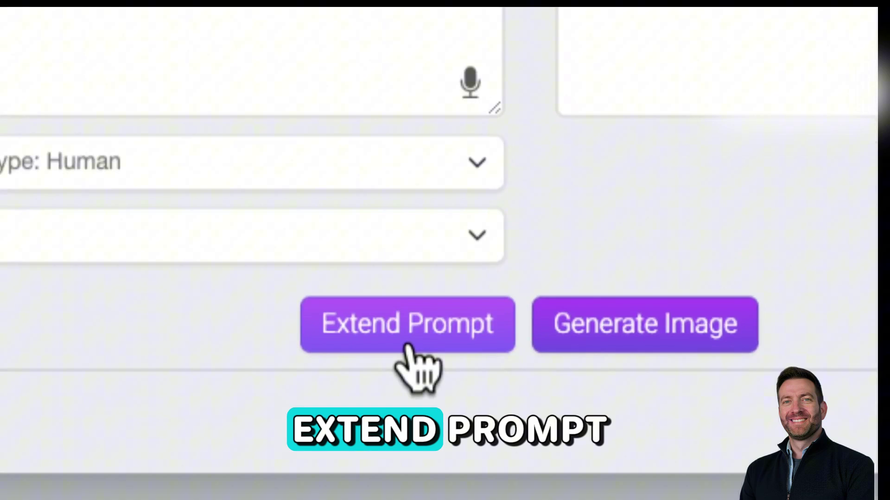
click(408, 347)
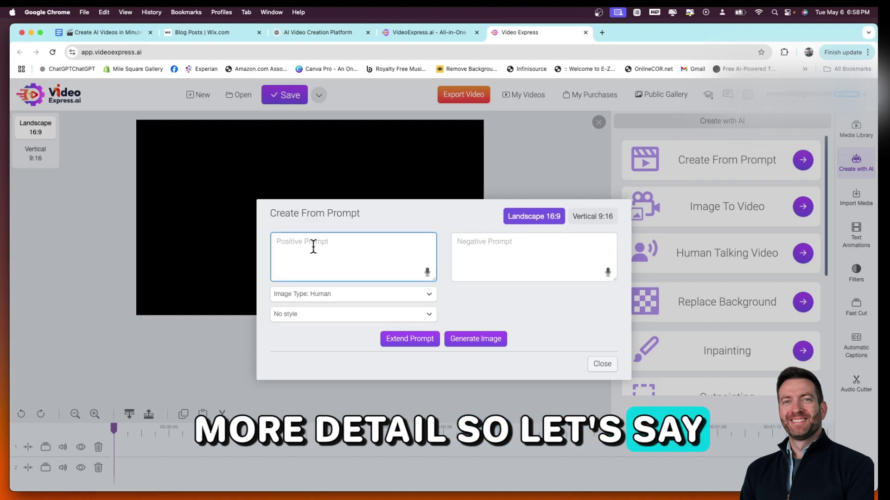
text(man walking on a rocketship)
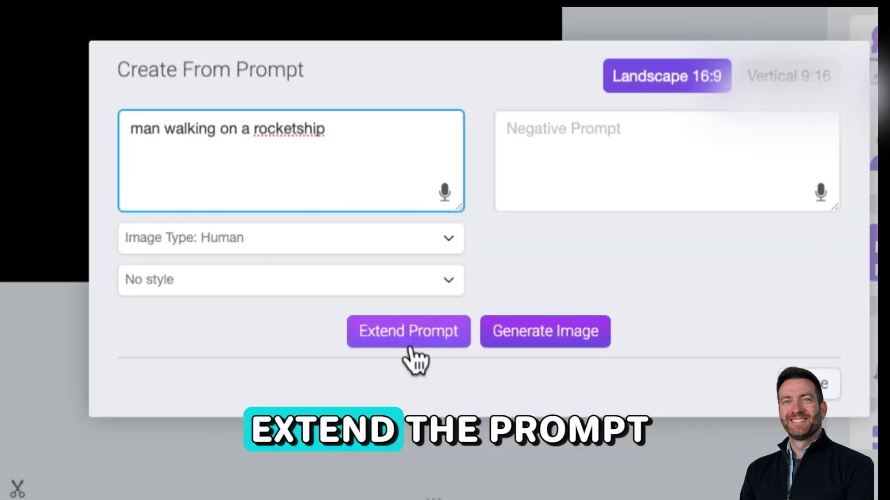
click(413, 330)
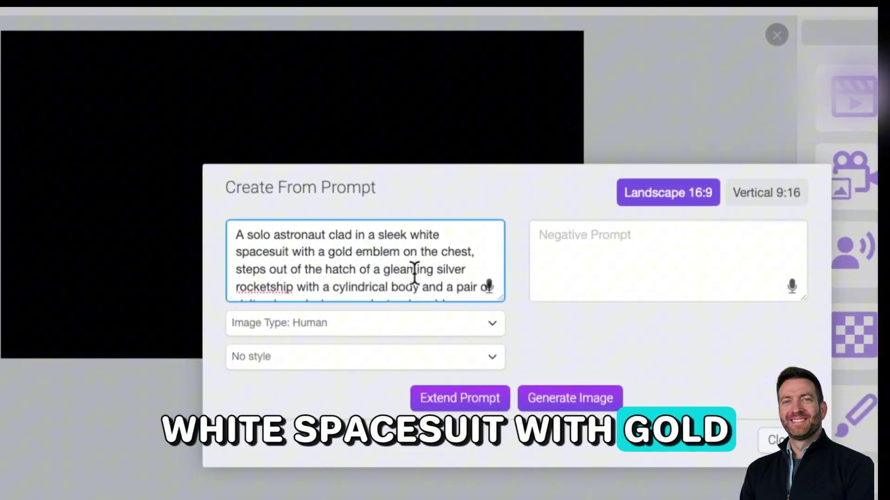
scroll(403, 266, down, 3)
scroll(403, 267, down, 2)
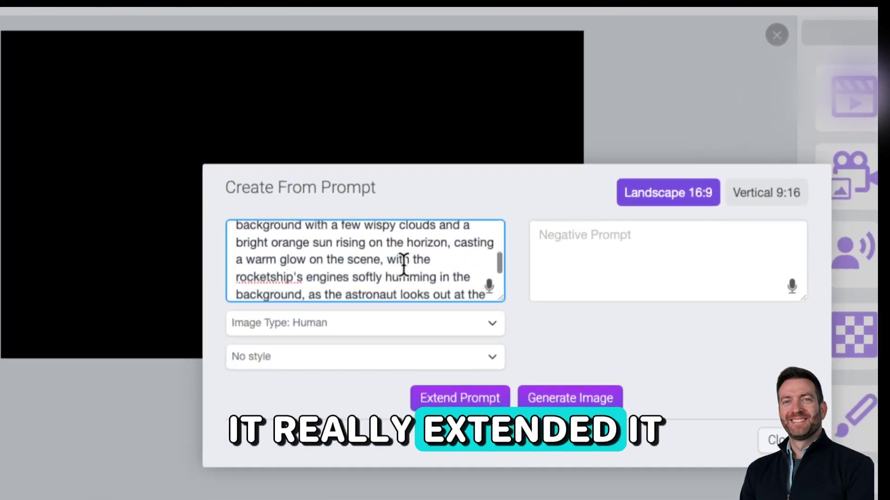
scroll(403, 266, up, 5)
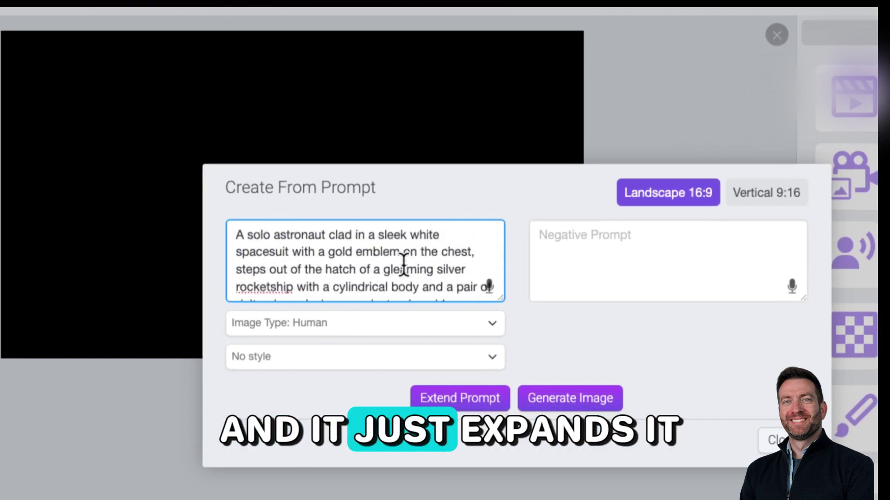
- Keep Human as the image type and choose the Cinematic image style
click(422, 317)
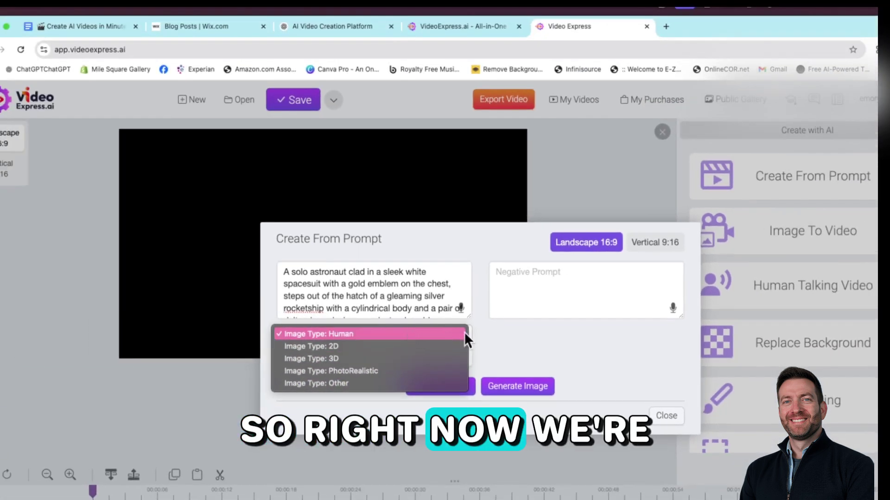
click(484, 328)
click(421, 356)
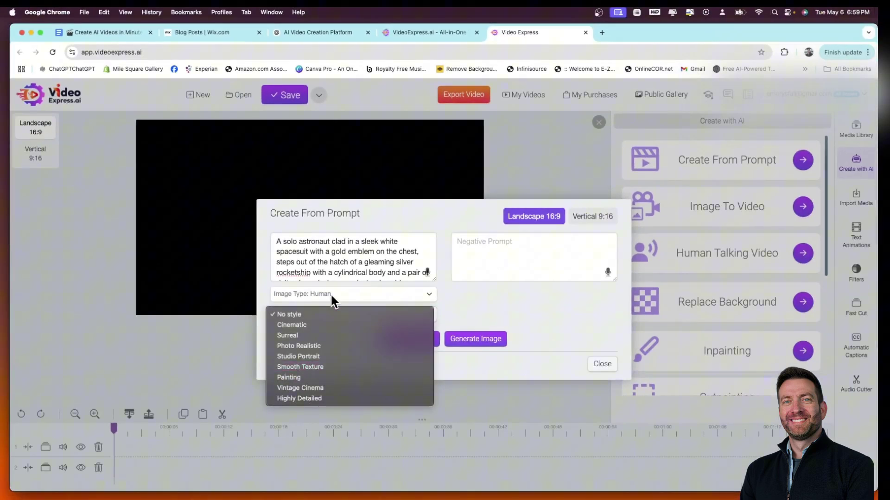
click(405, 336)
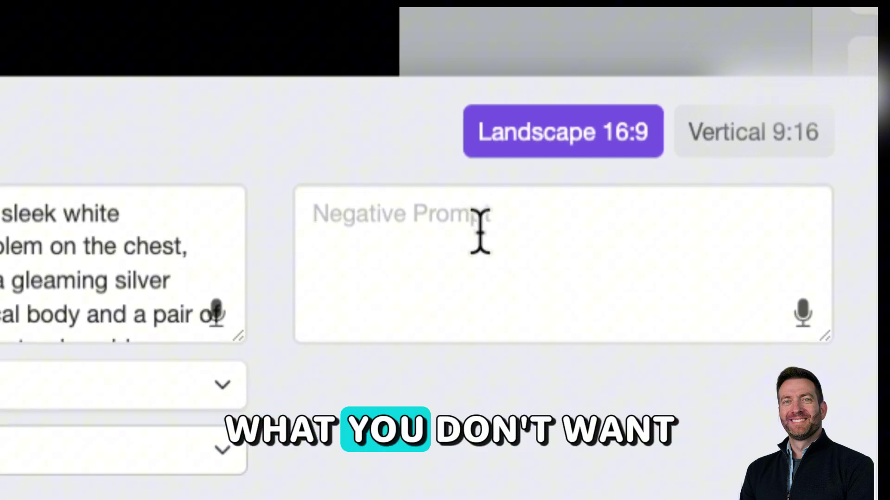
- Enter the negative prompt 'ugly faces, missing limbs, mis-shaped body'
click(471, 229)
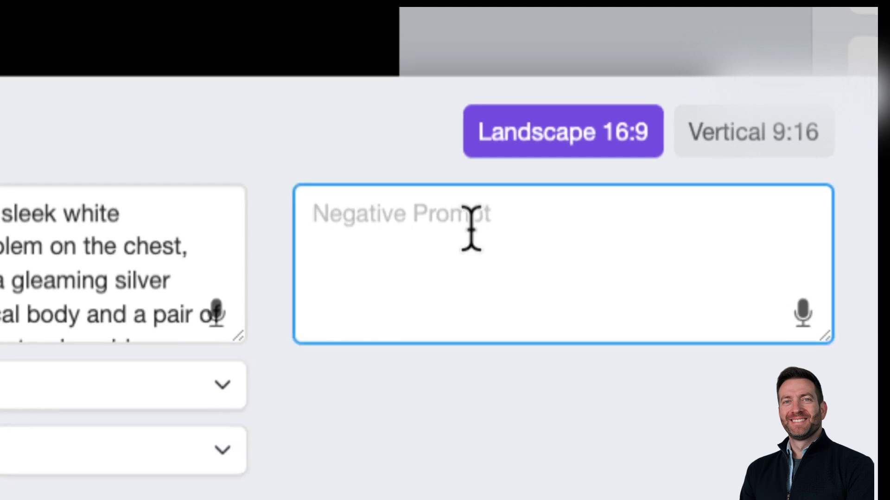
text(ugly fae)
key(BackSpace)
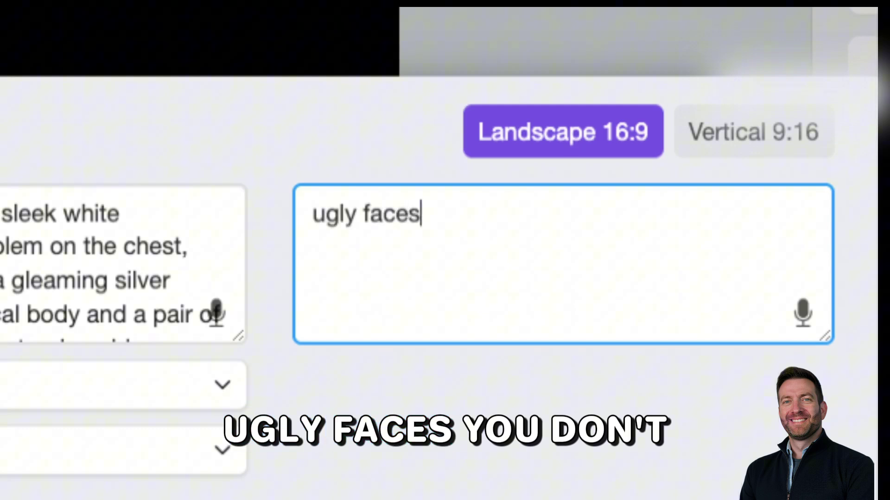
text(ces, )
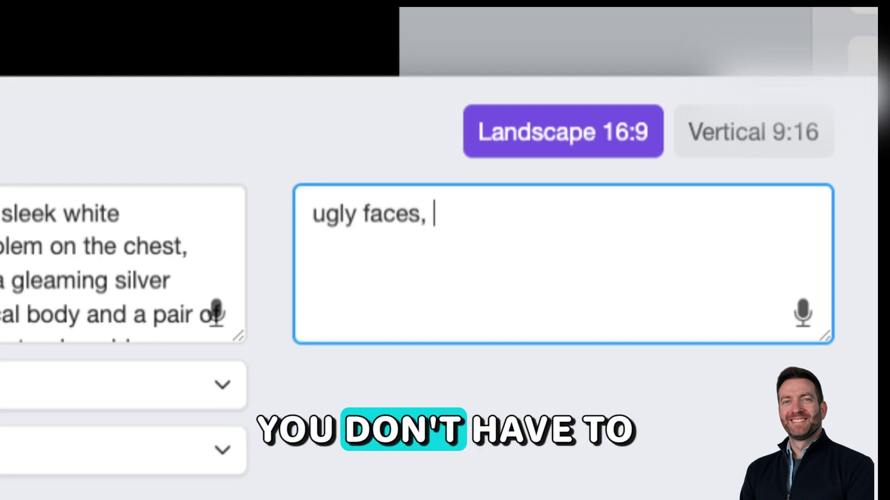
text(missing l)
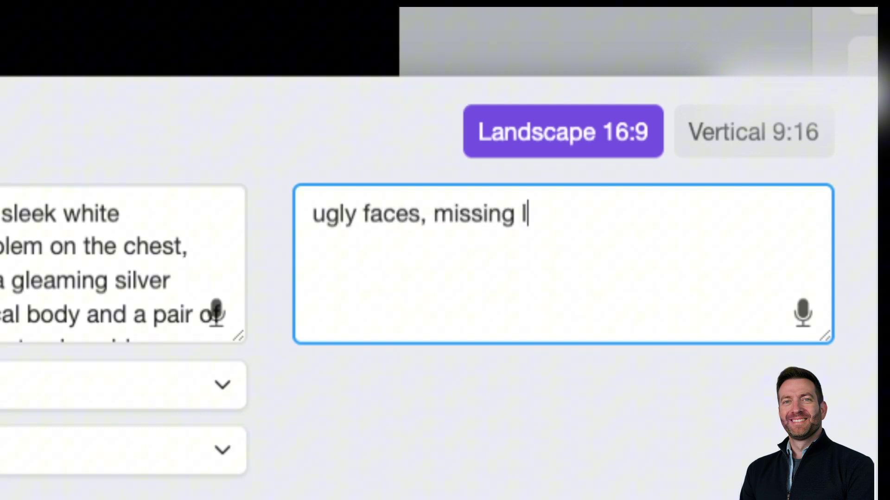
text(imbs, mis-shaped)
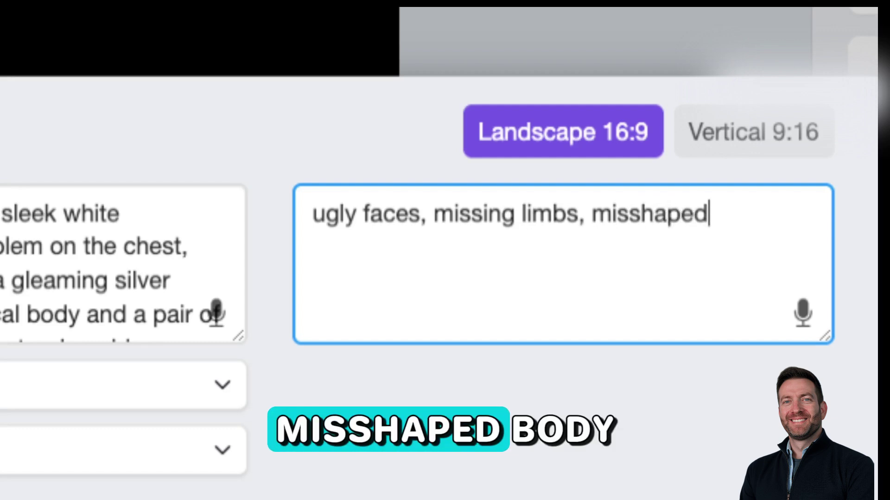
text( body)
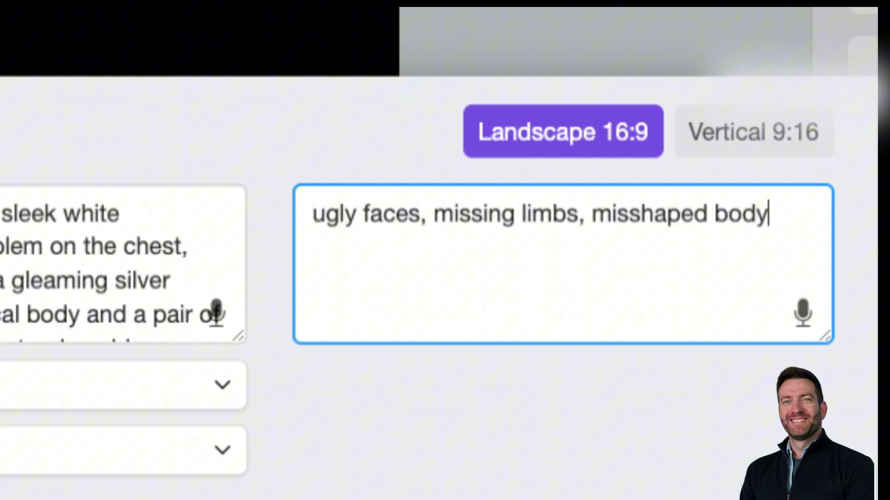
click(620, 214)
text(-)
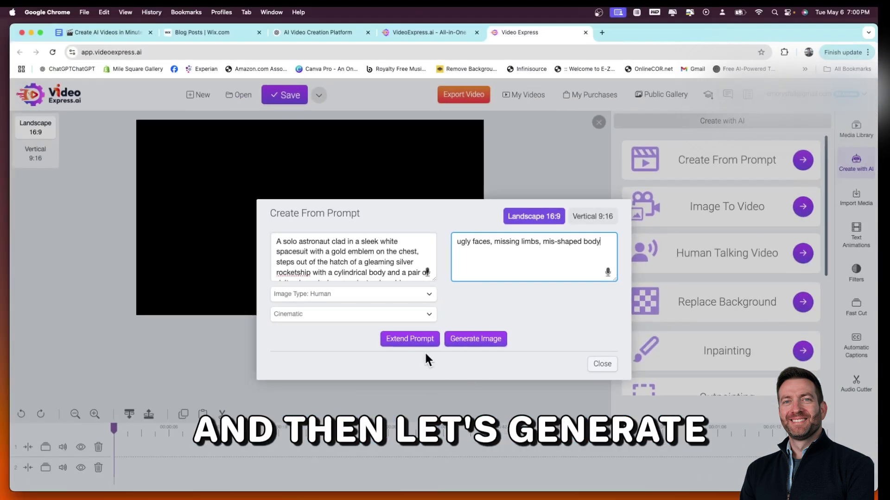
- Generate the cinematic astronaut image and save it to My AI Images
click(472, 340)
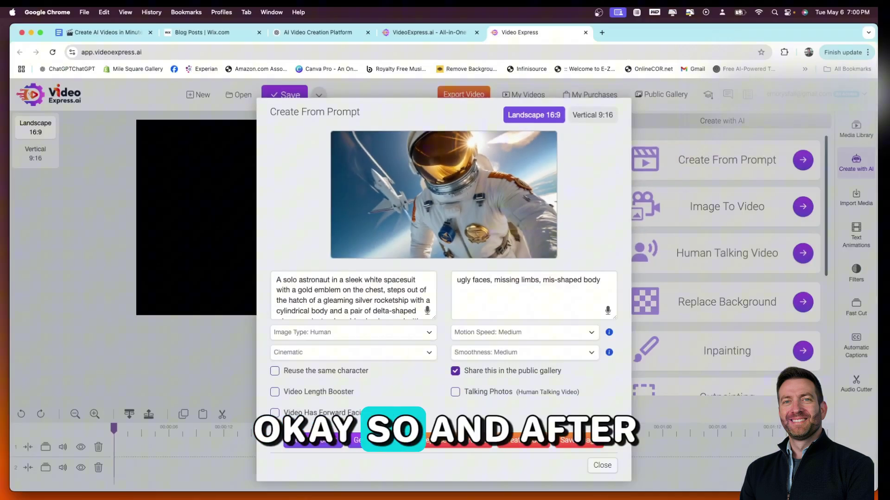
mouse_move(455, 252)
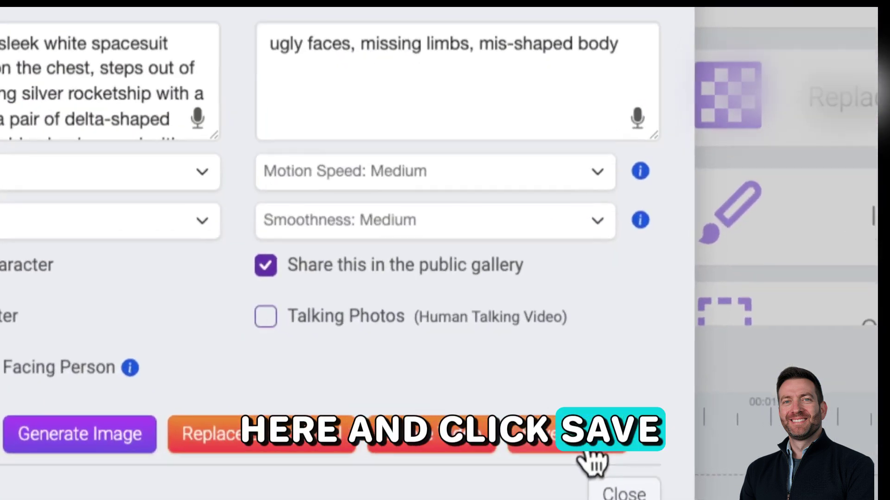
right_click(587, 450)
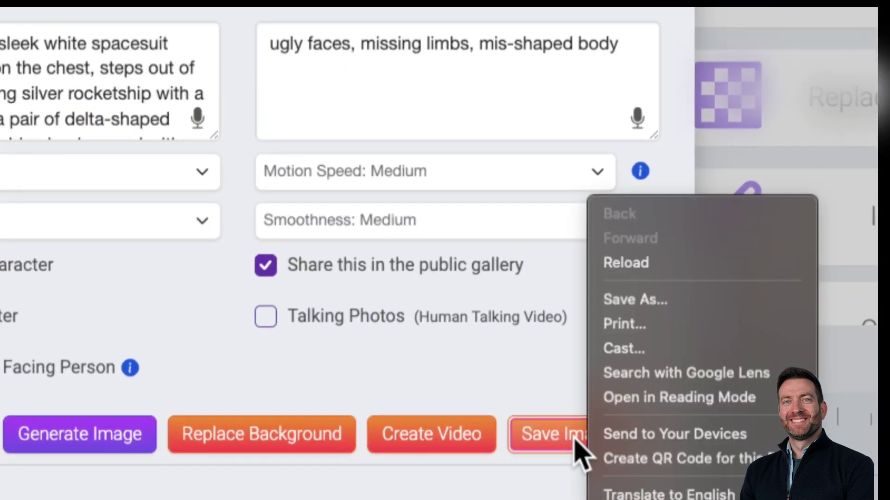
click(575, 442)
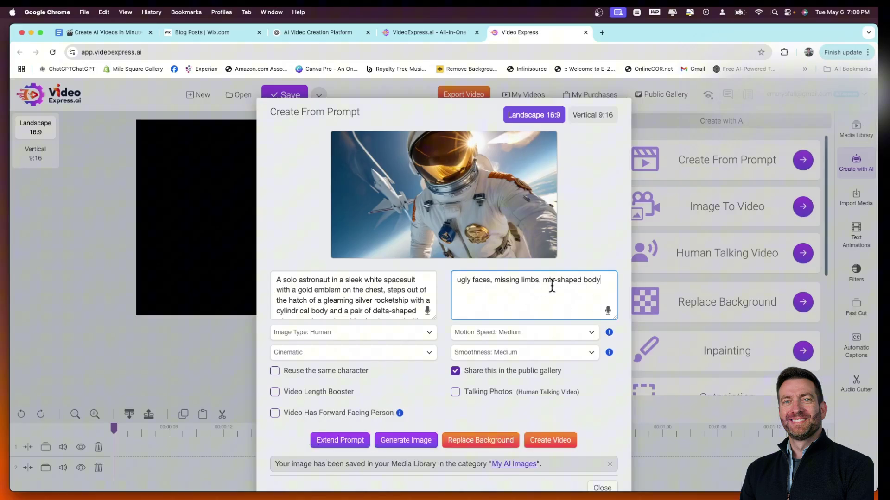
- Replace the prompt with 'cat looking into fish' and extend it into a detailed aquarium scene
click(387, 306)
key(super+a)
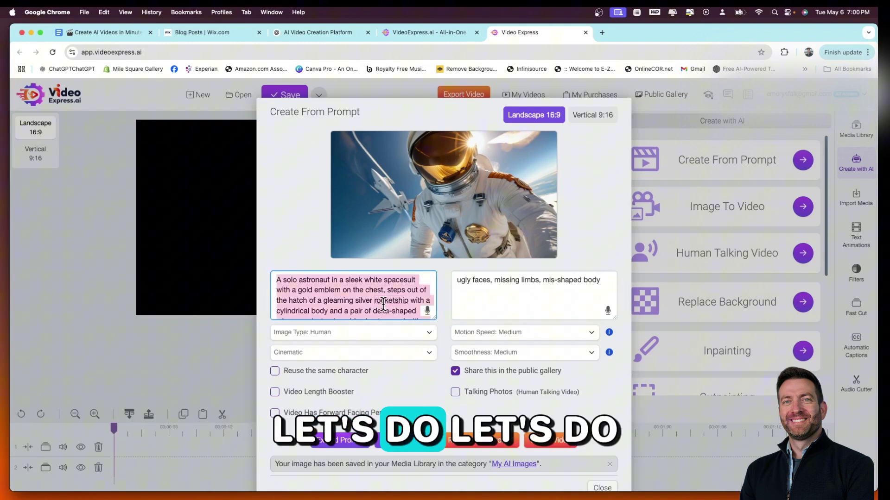
text(no)
key(BackSpace)
key(BackSpace)
text(cat)
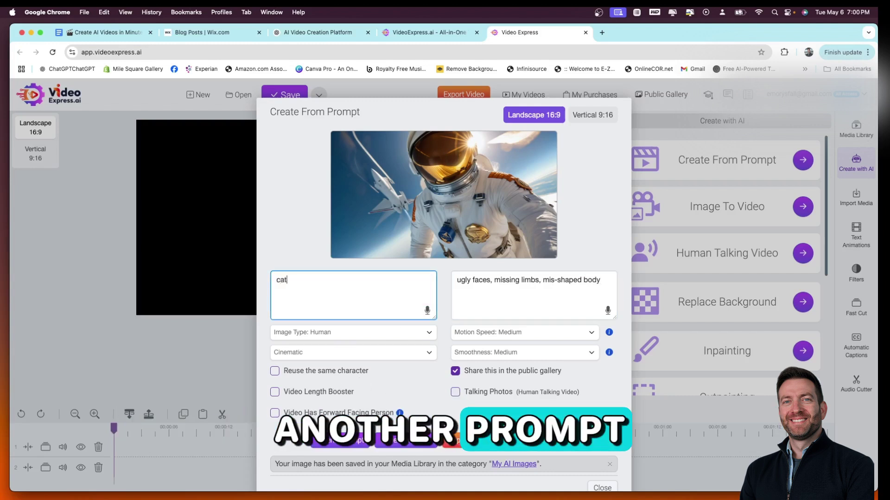
text( lo)
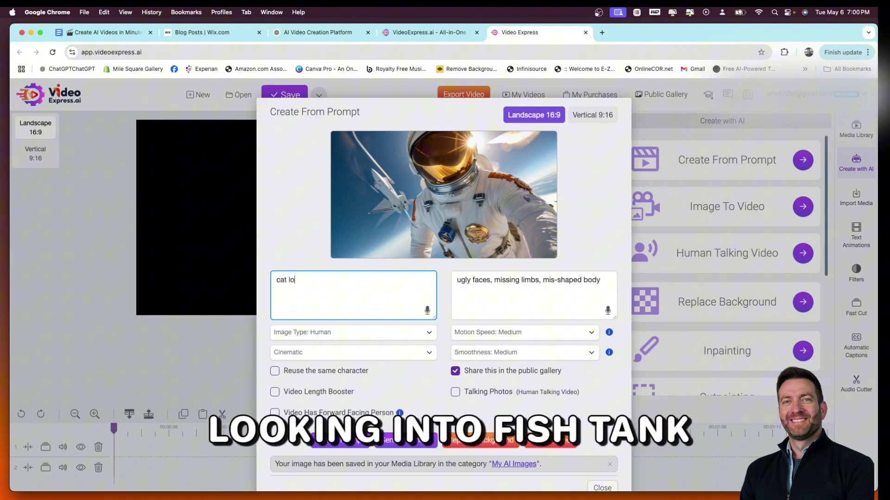
text(oking into )
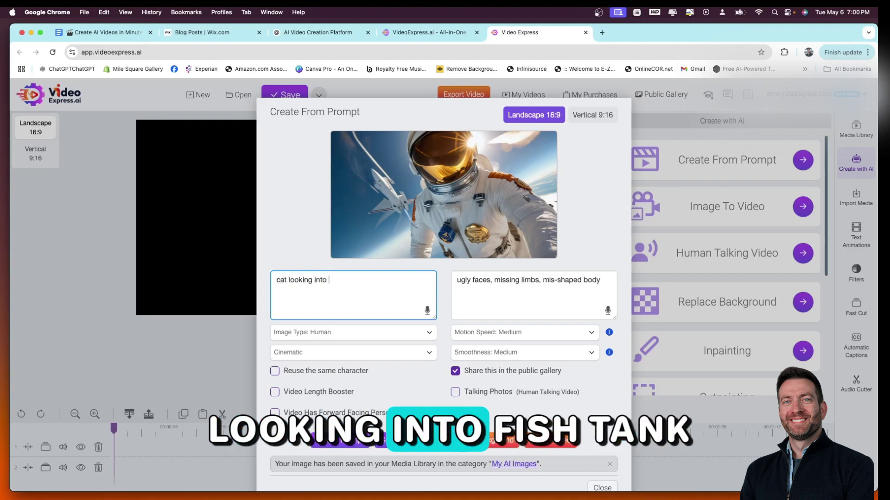
text(fish tank)
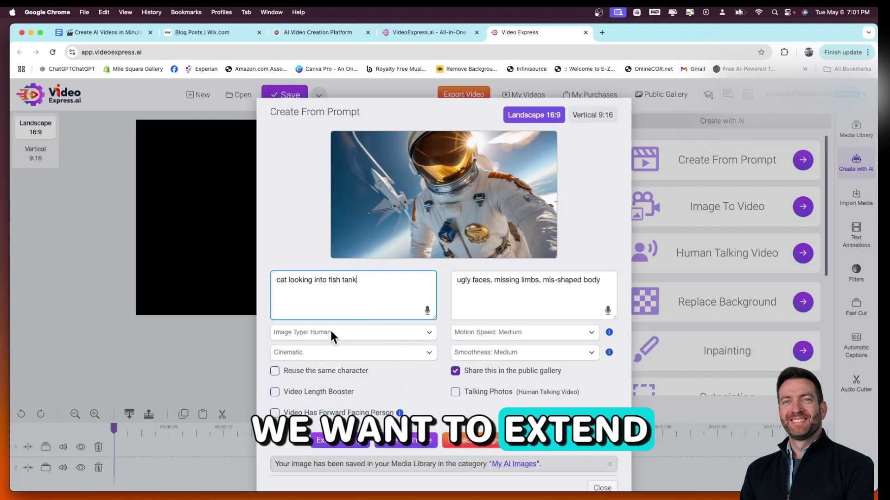
click(339, 441)
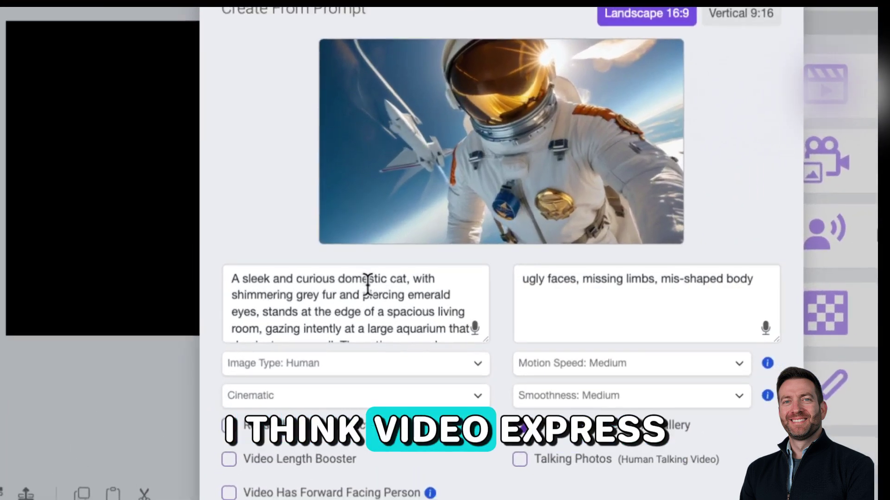
scroll(385, 299, down, 3)
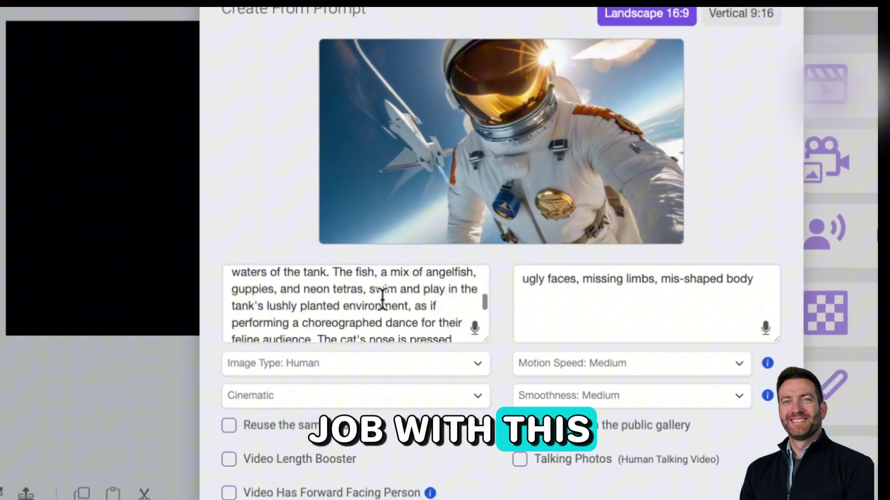
scroll(383, 301, down, 3)
scroll(382, 299, up, 4)
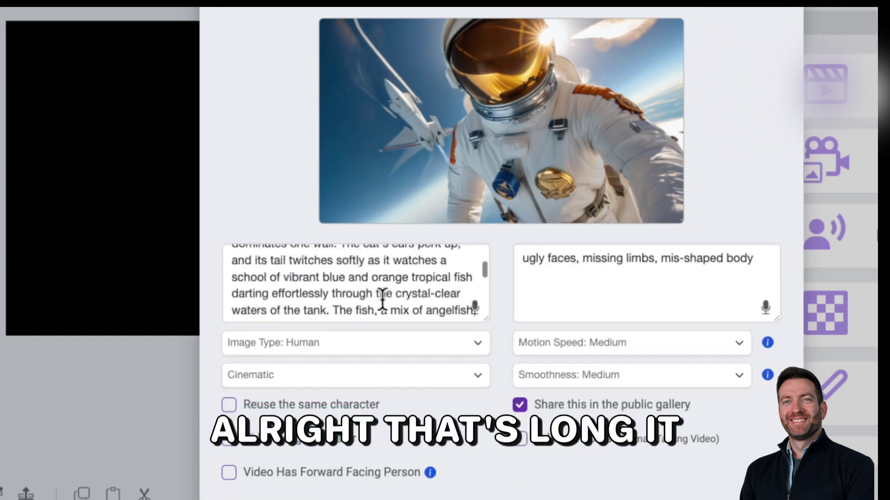
scroll(382, 301, up, 3)
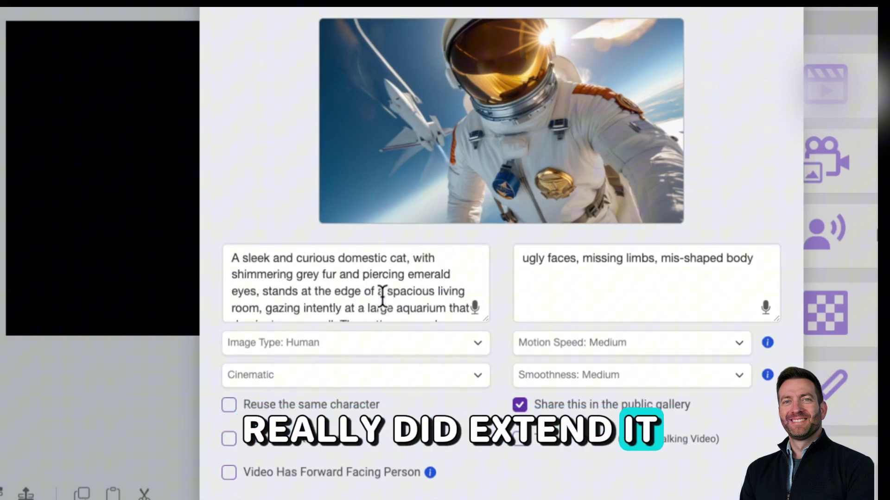
scroll(383, 301, down, 2)
scroll(384, 301, up, 2)
- Set the image type to 2D
click(421, 343)
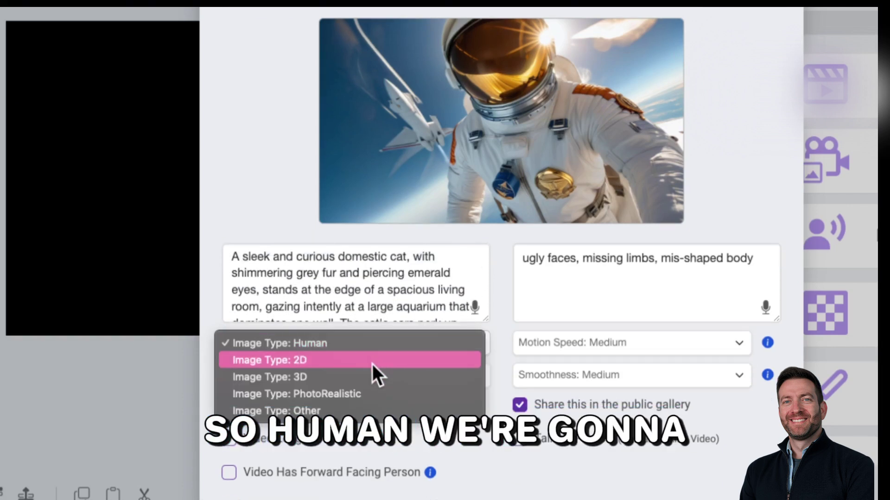
click(373, 377)
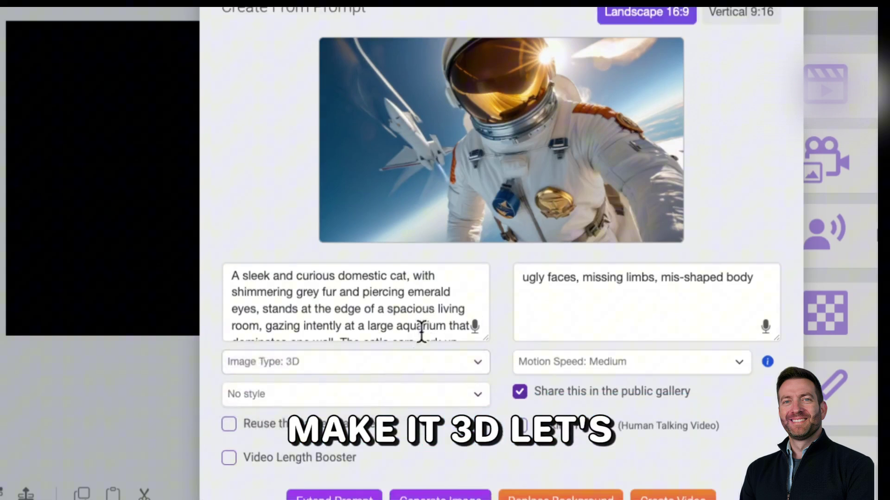
click(407, 362)
click(374, 349)
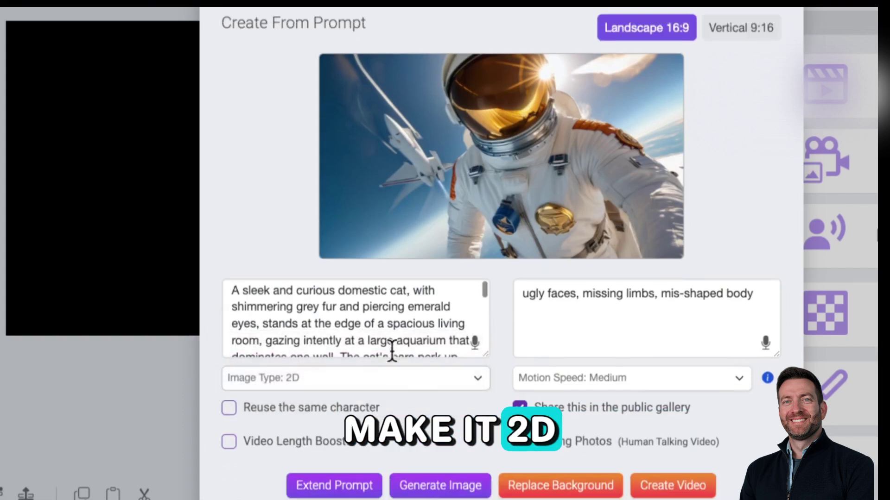
scroll(391, 350, down, 2)
click(439, 378)
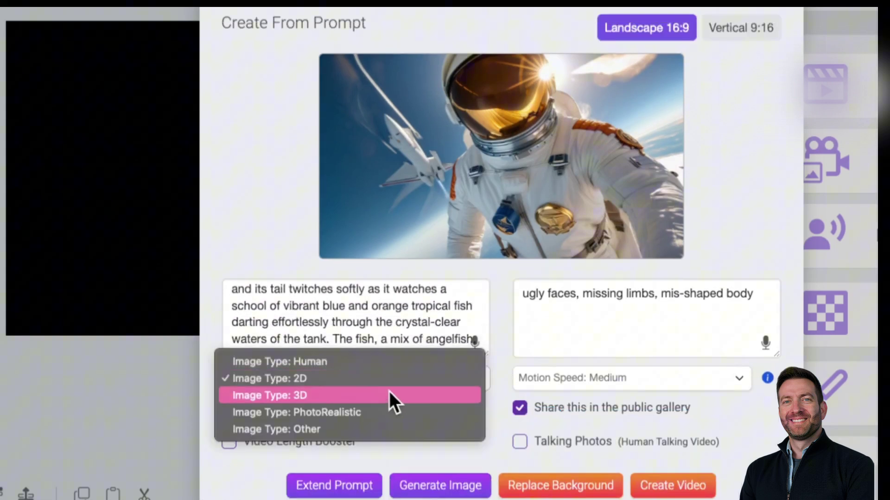
click(508, 352)
scroll(482, 355, down, 5)
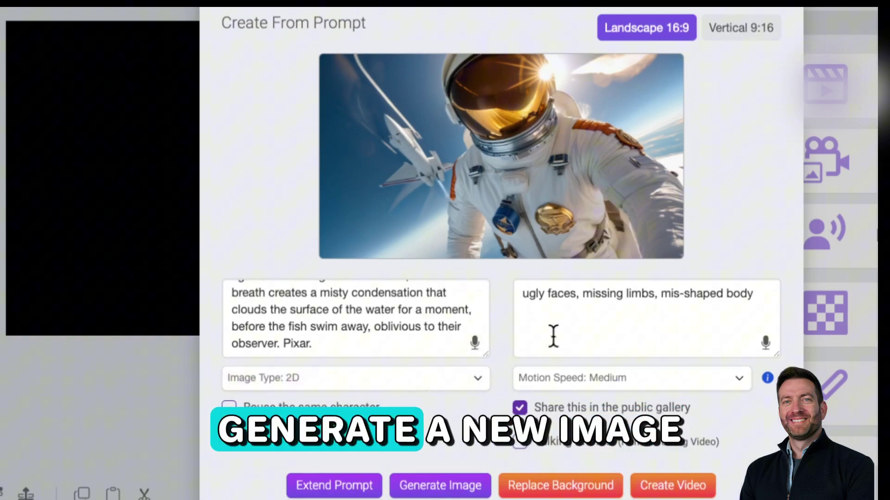
- Generate the grey cat and goldfish image, then insert 'white' before 'cat' in the prompt
click(448, 486)
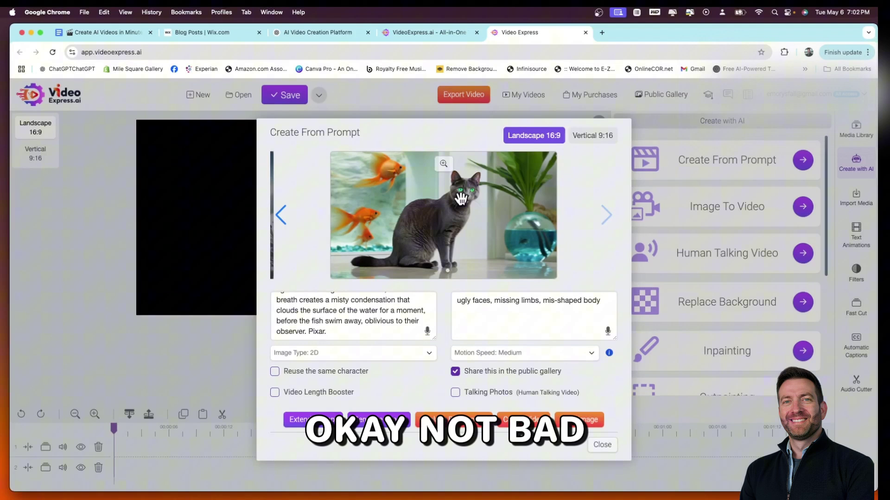
click(392, 355)
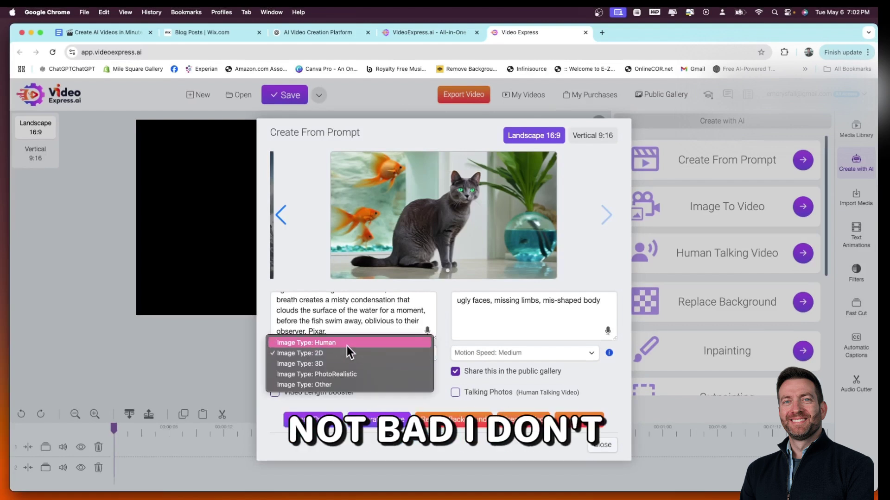
scroll(345, 312, up, 3)
scroll(344, 310, up, 3)
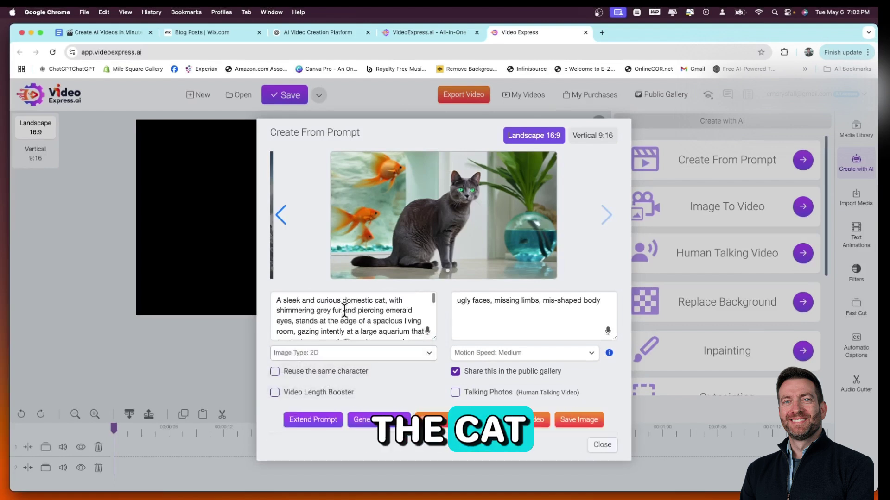
click(370, 309)
click(378, 300)
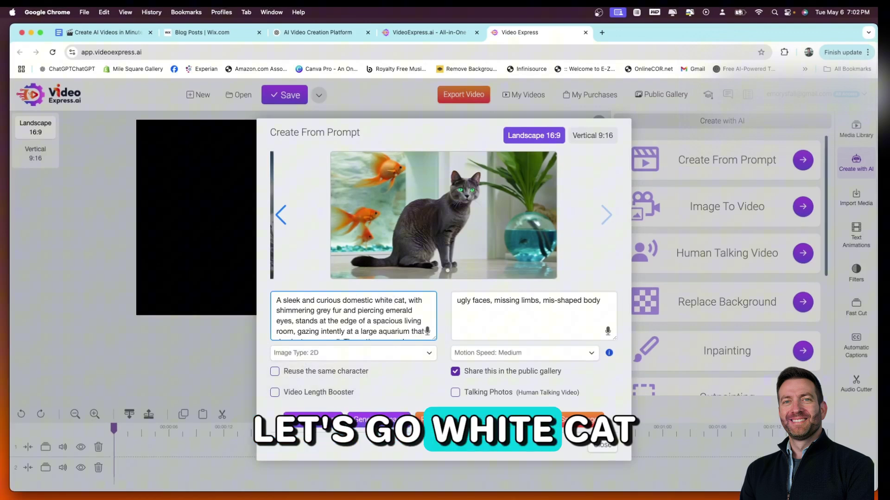
- Set the image type to 3D and regenerate the white cat image
click(368, 352)
click(368, 363)
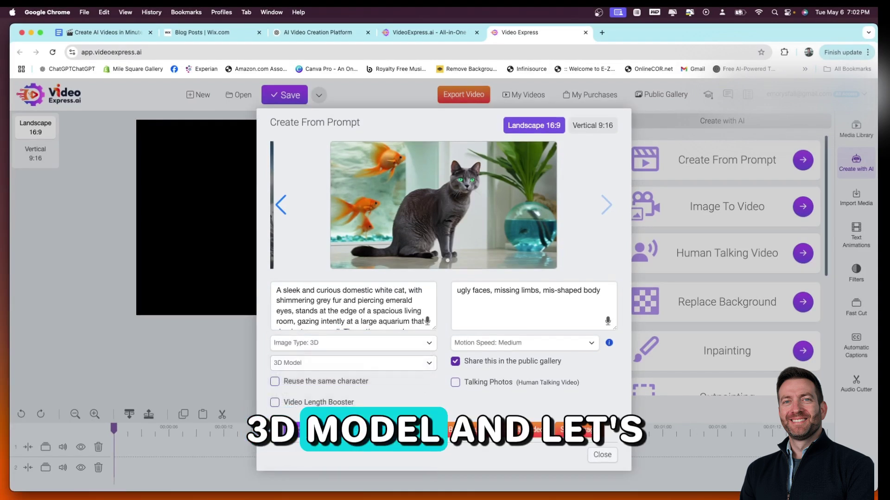
click(366, 430)
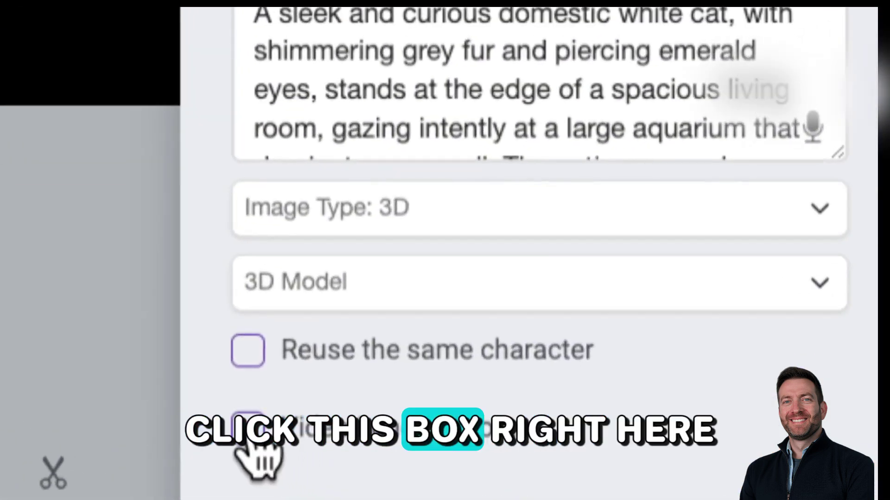
- Enable Video Length Booster, disable public gallery sharing, and generate an Anime-style white cat image
click(251, 433)
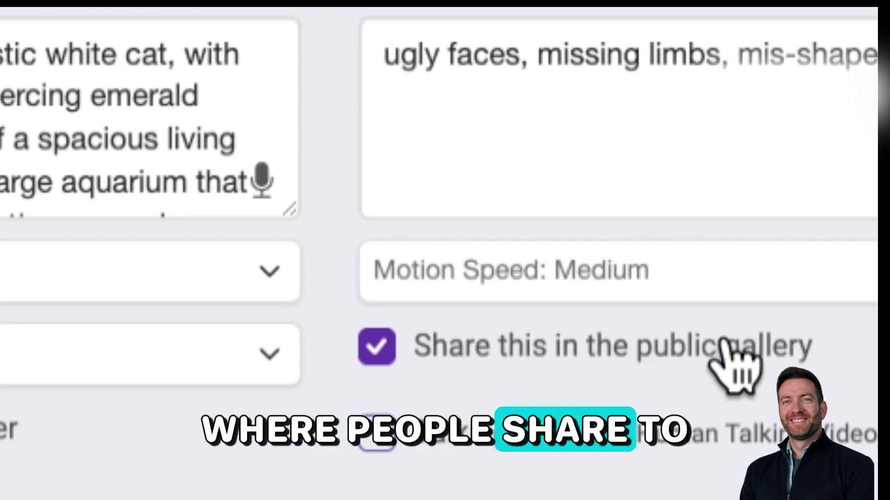
click(379, 349)
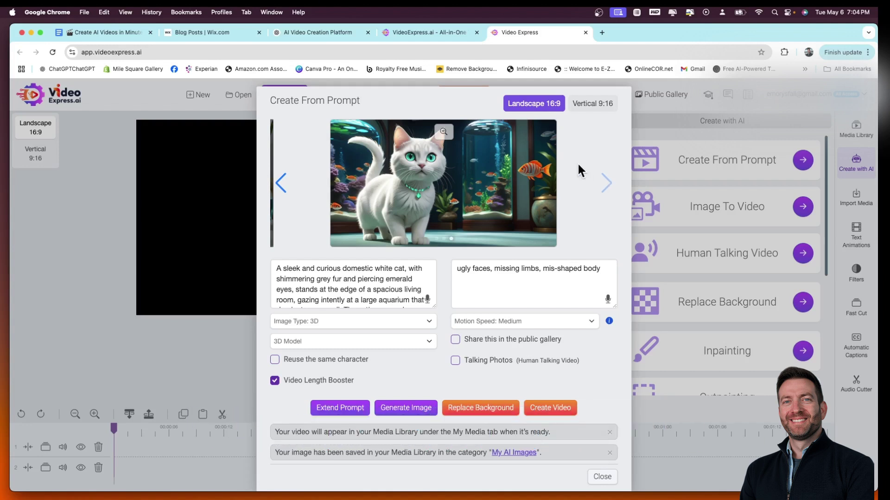
click(406, 408)
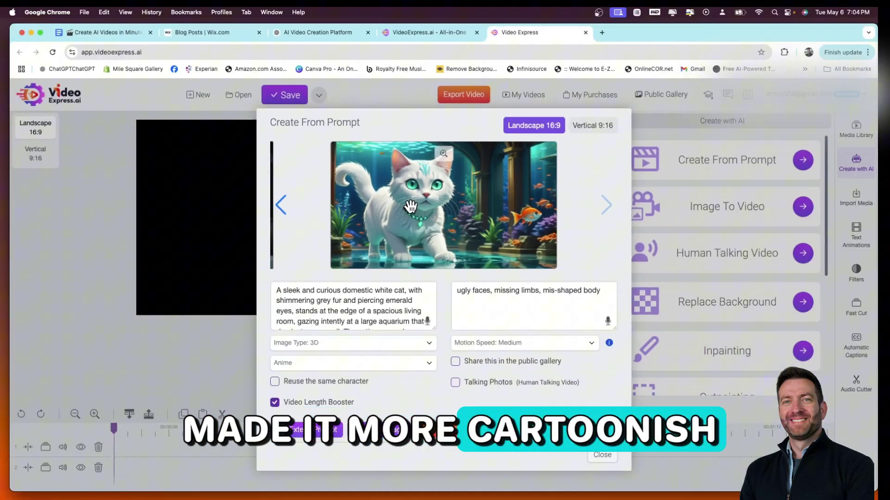
- Choose the Cinematic style and generate a photorealistic white cat image
click(408, 363)
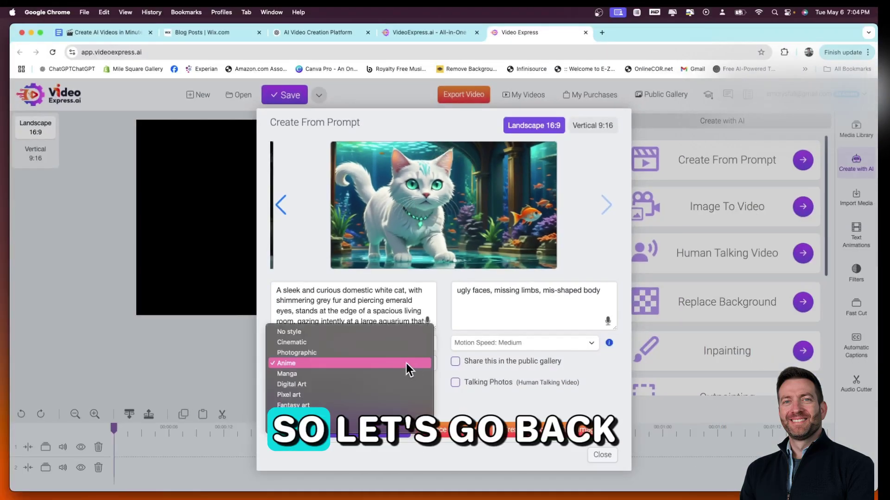
click(346, 342)
click(377, 430)
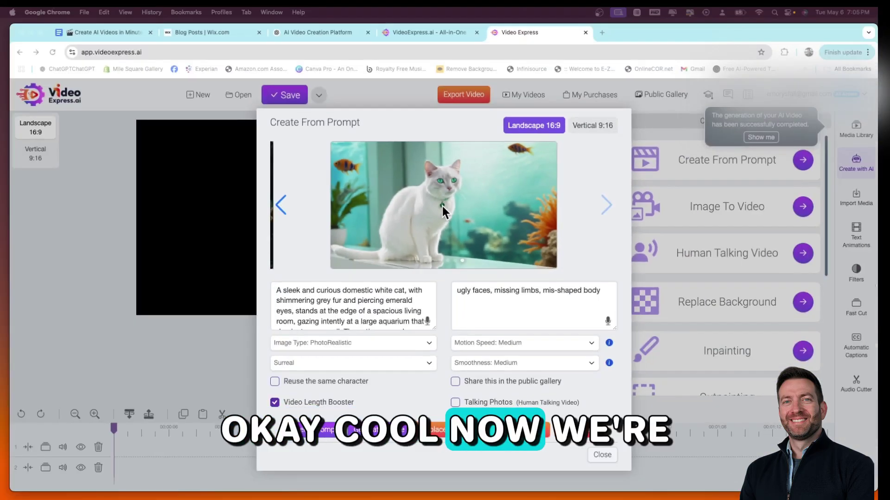
click(521, 215)
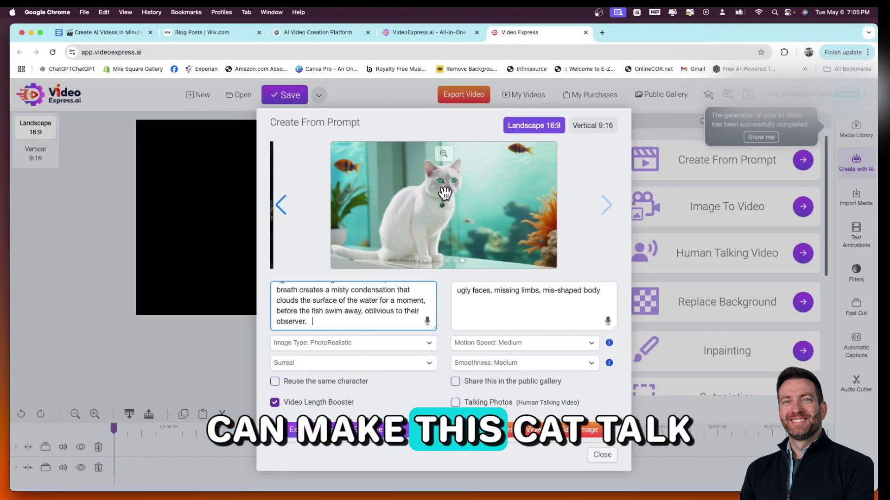
- Browse back through the generated images to the 3D white cat beside aquariums
click(281, 205)
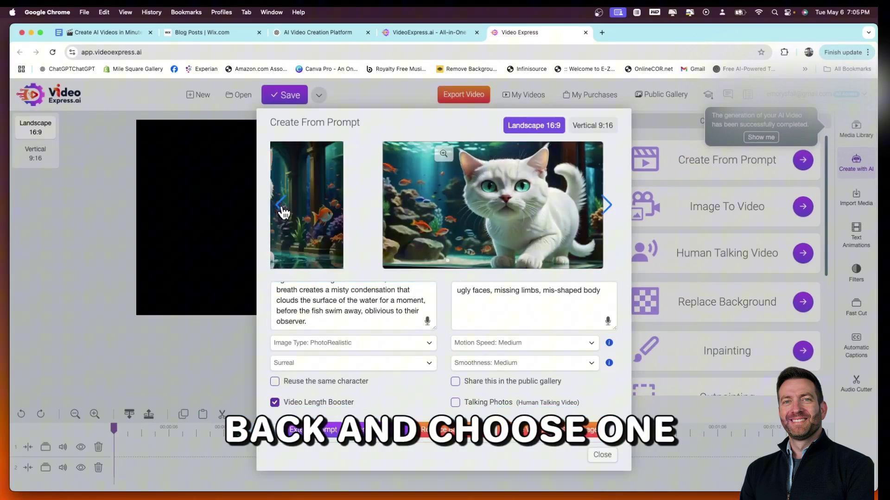
click(282, 208)
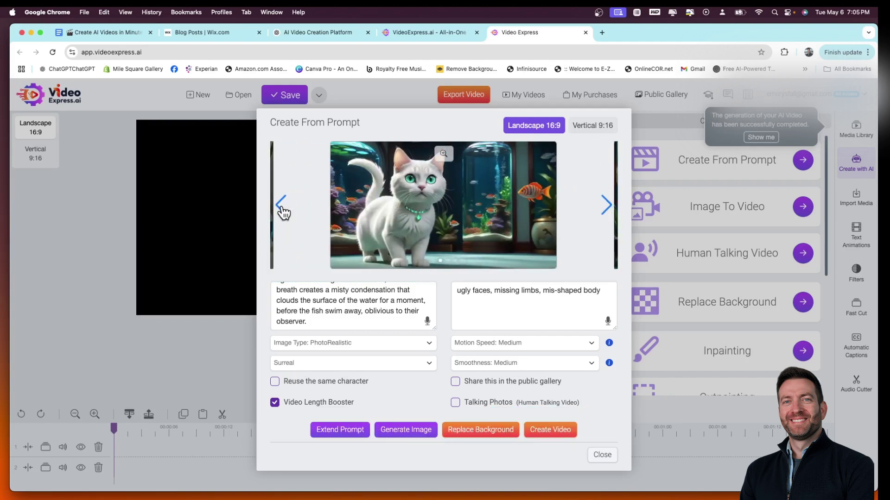
click(282, 209)
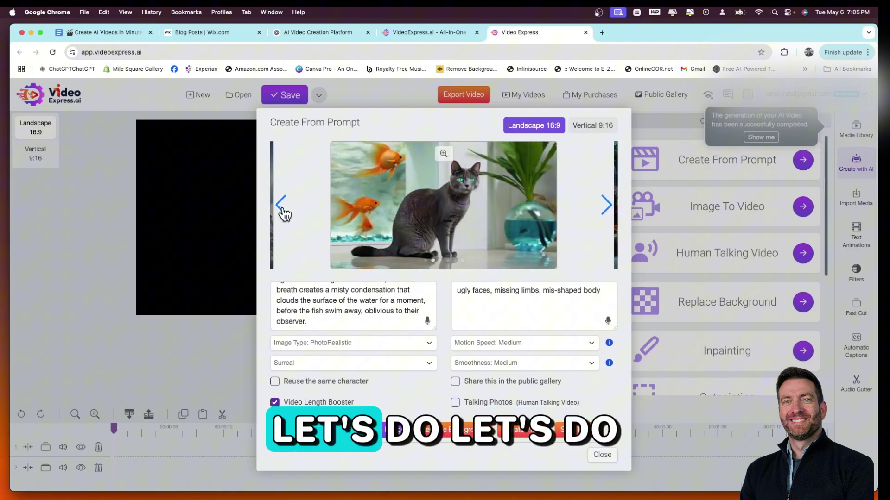
click(606, 206)
click(606, 207)
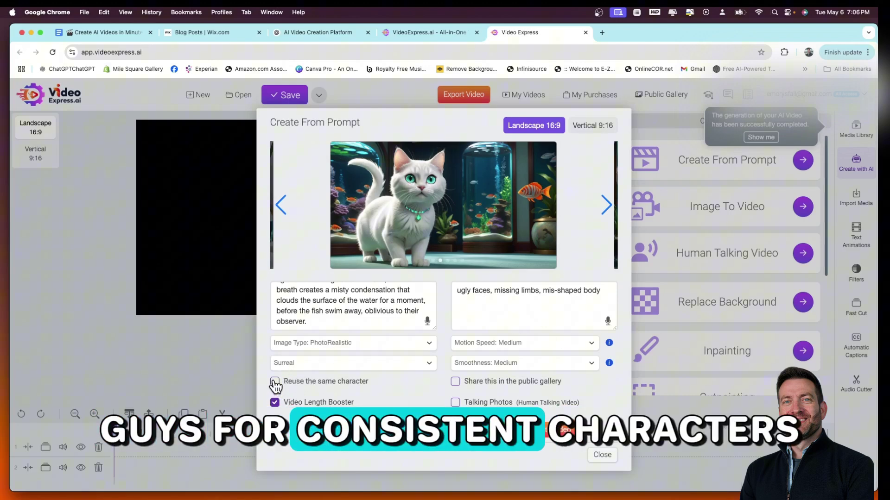
- Tick Reuse the same character and Talking Photos for the white cat image
click(275, 381)
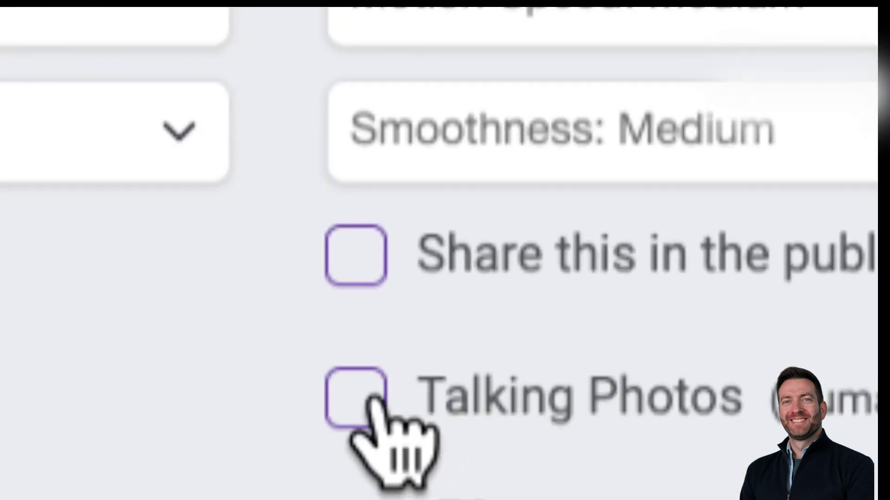
click(425, 401)
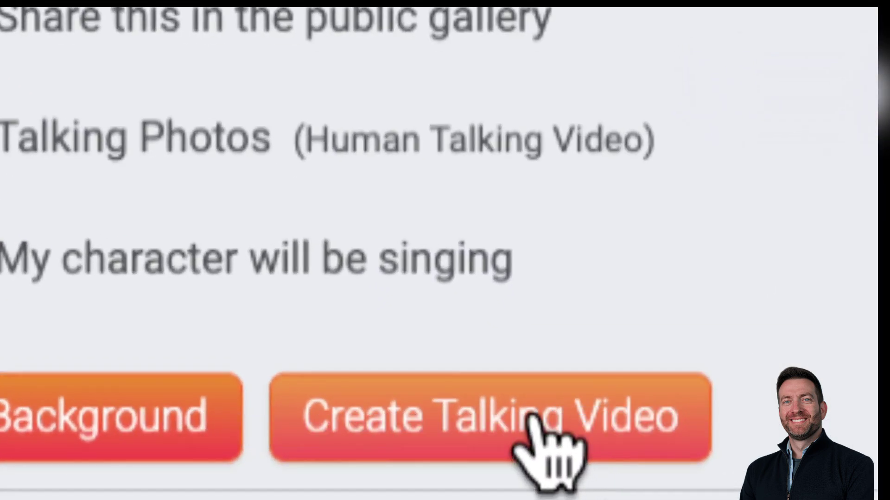
- Start a talking video of the cat and preview the Leonardo text-to-speech voice
click(550, 422)
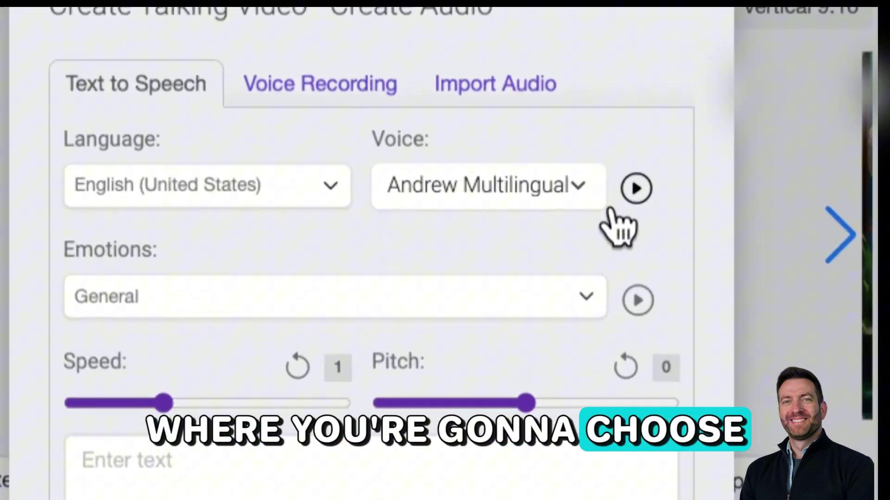
click(586, 192)
scroll(477, 273, down, 5)
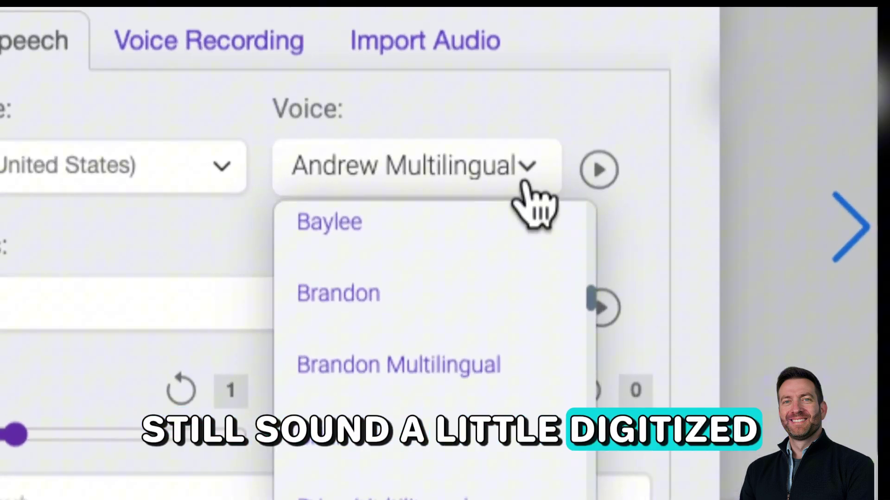
scroll(468, 255, down, 5)
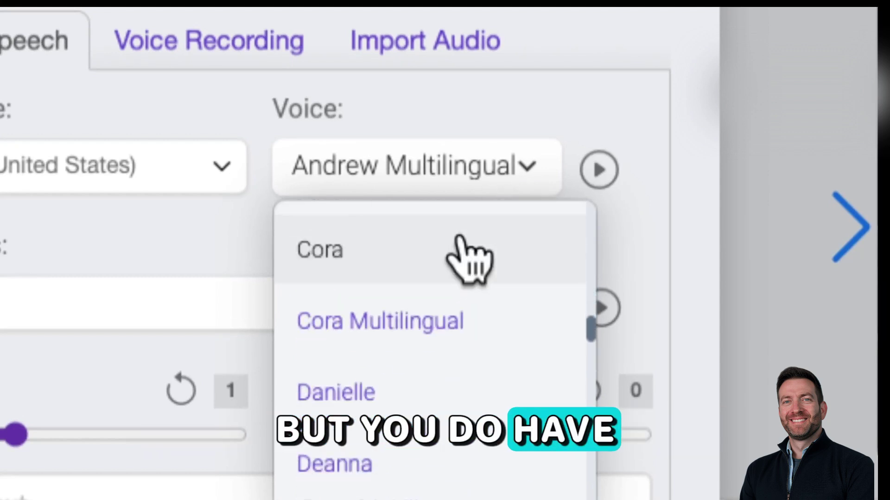
scroll(466, 251, down, 10)
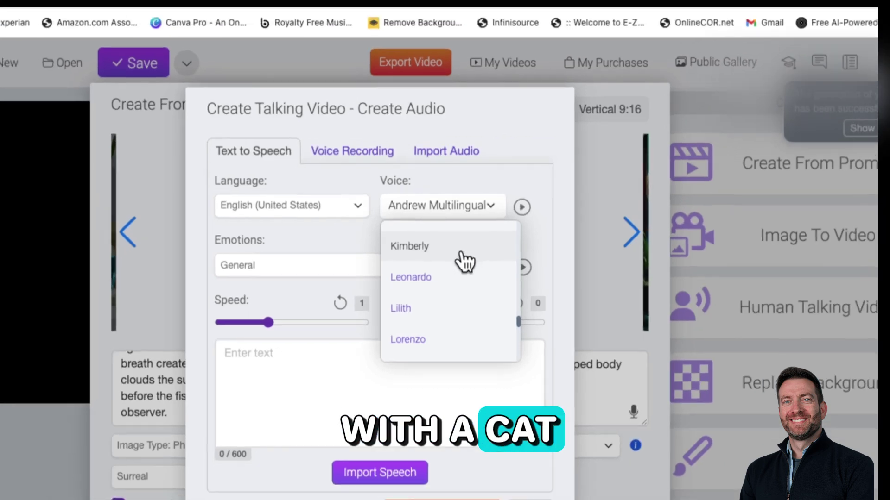
click(429, 278)
click(522, 209)
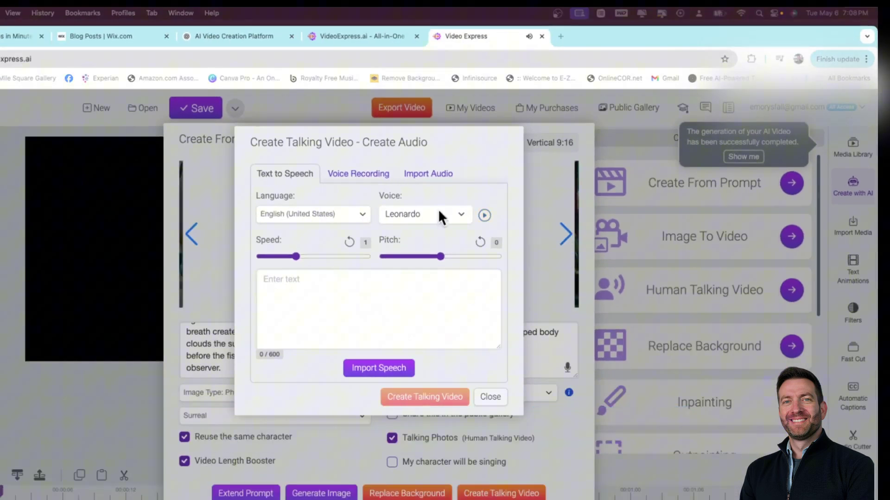
- Switch the voice to Zita, preview it, and raise the pitch to 6
click(462, 214)
click(431, 333)
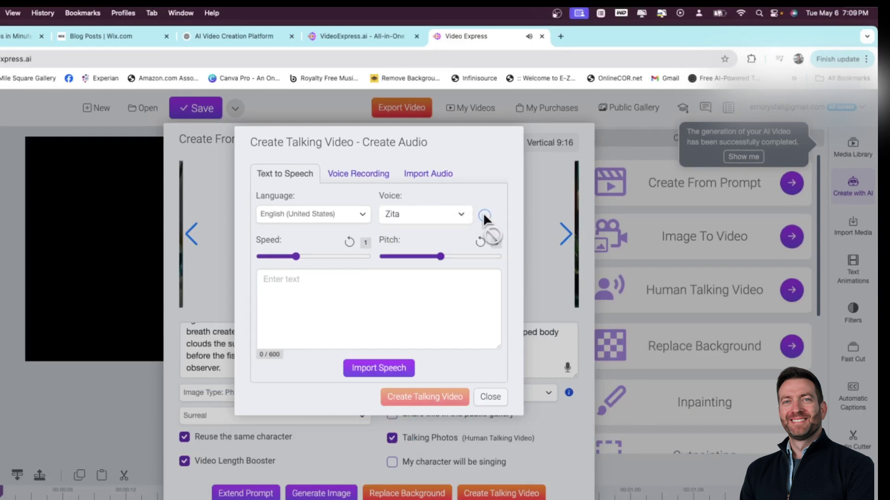
click(484, 215)
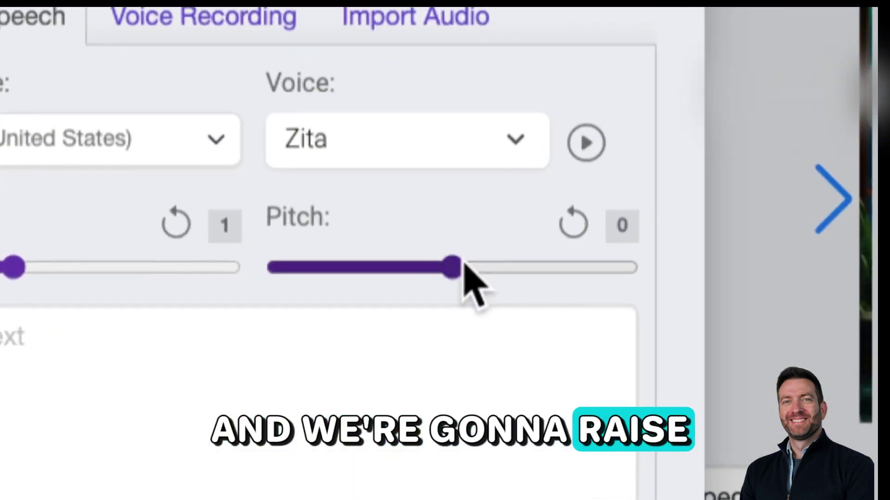
drag(464, 267, 507, 265)
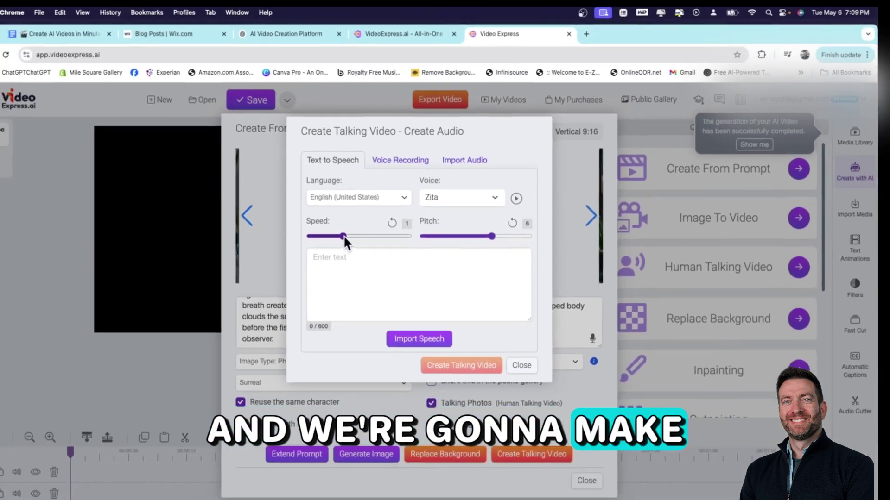
- Generate the Zita tuna fish and lobster speech at speed 1.1, replay it, and start the talking video
drag(350, 235, 383, 232)
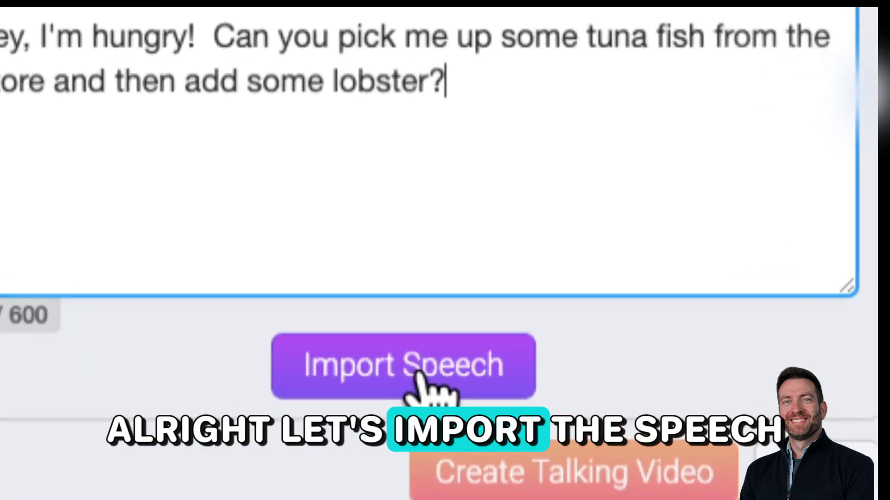
click(426, 336)
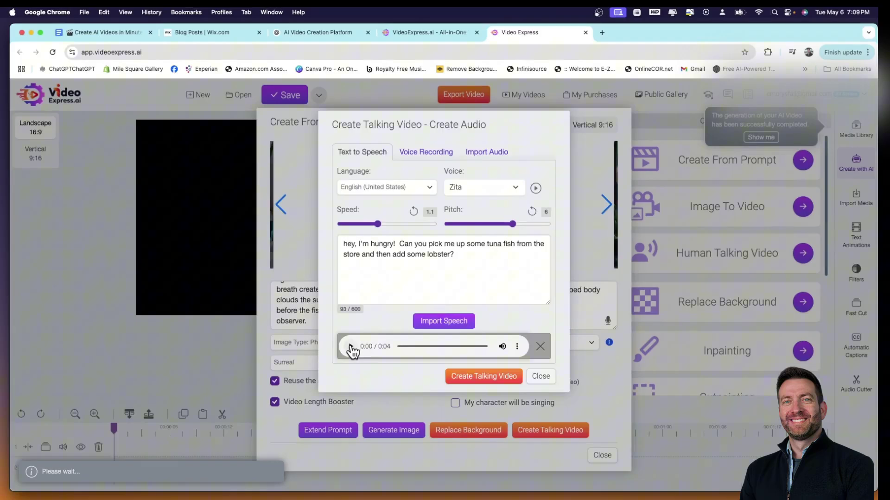
click(351, 347)
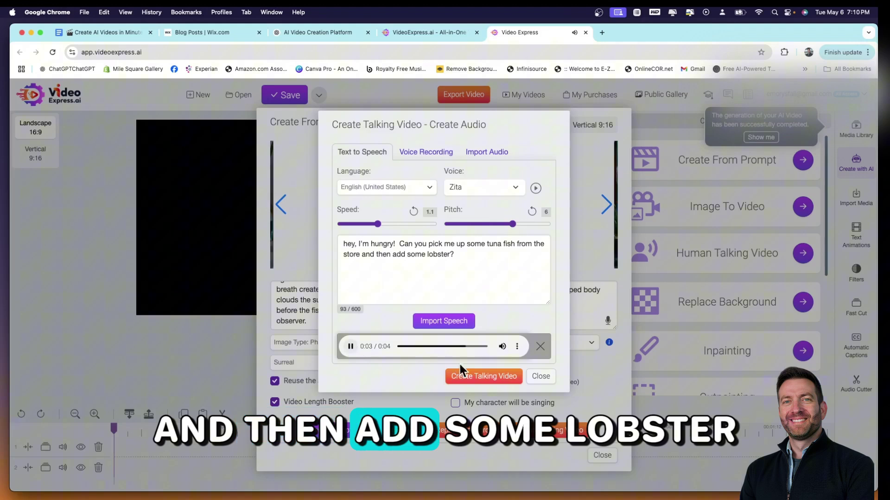
click(350, 348)
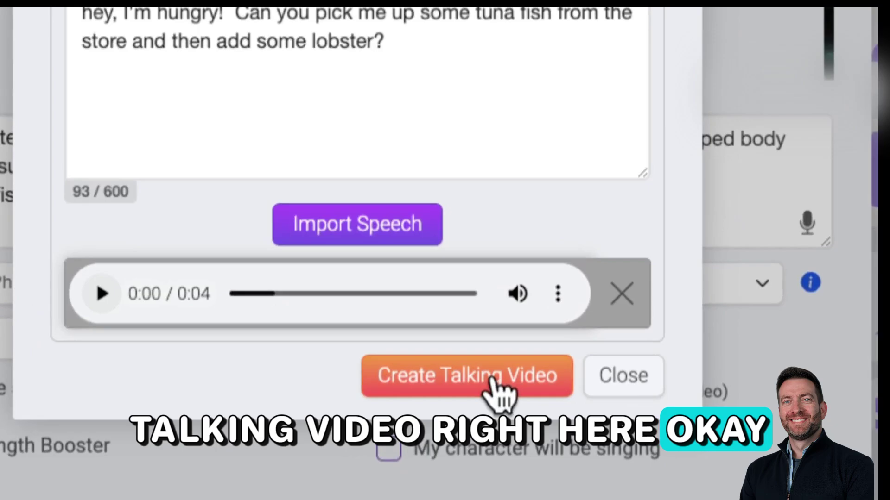
click(495, 379)
click(492, 379)
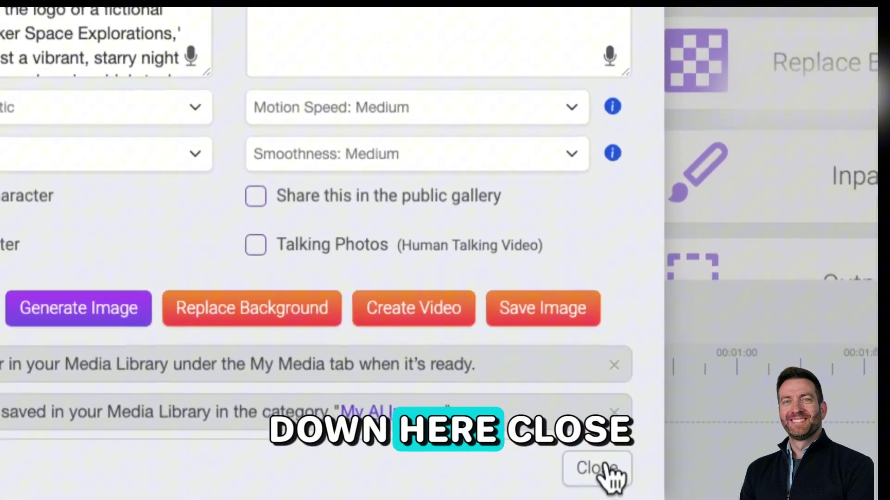
- Close the AI creation window and browse the Images folder in Image to Video without choosing a picture
click(602, 468)
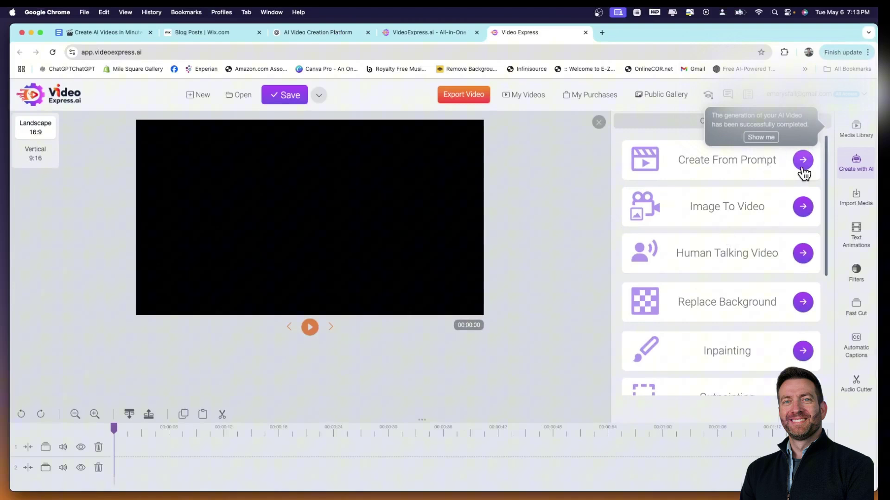
click(806, 209)
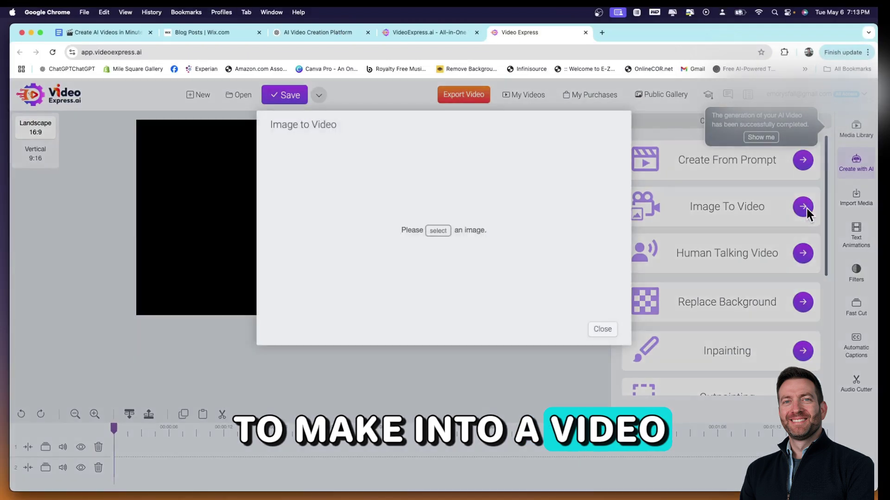
click(443, 234)
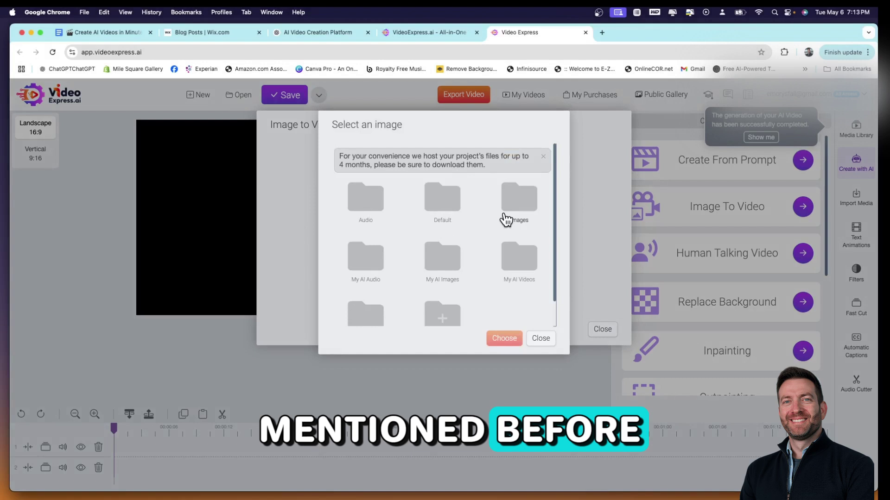
click(523, 204)
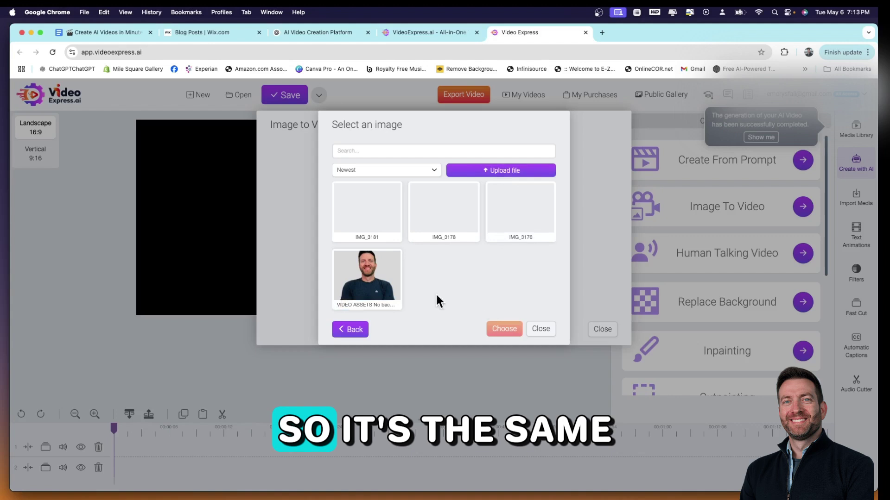
click(368, 280)
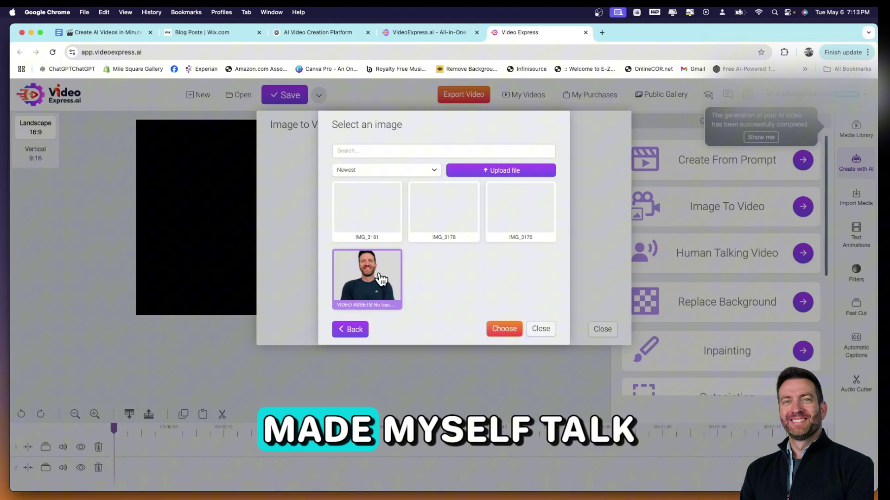
click(577, 302)
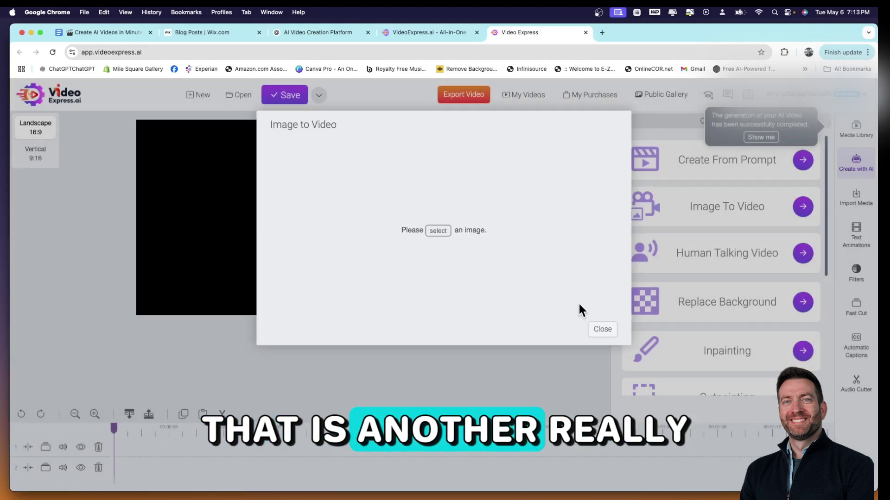
- Preview the white cat clip in My AI Videos and drag it to the start of track 1
click(605, 331)
click(857, 135)
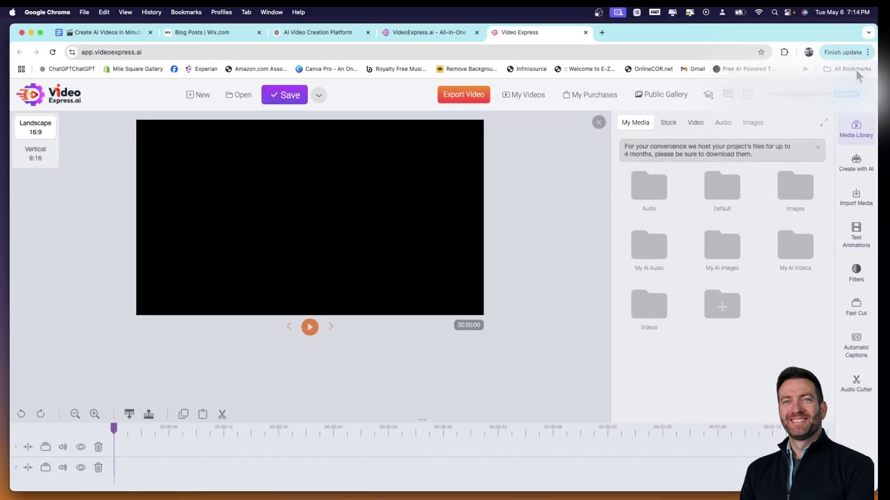
click(795, 245)
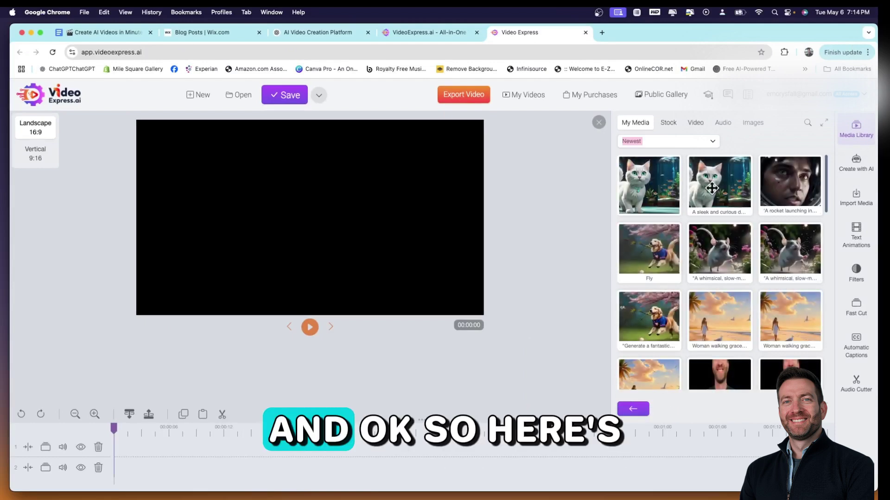
click(702, 187)
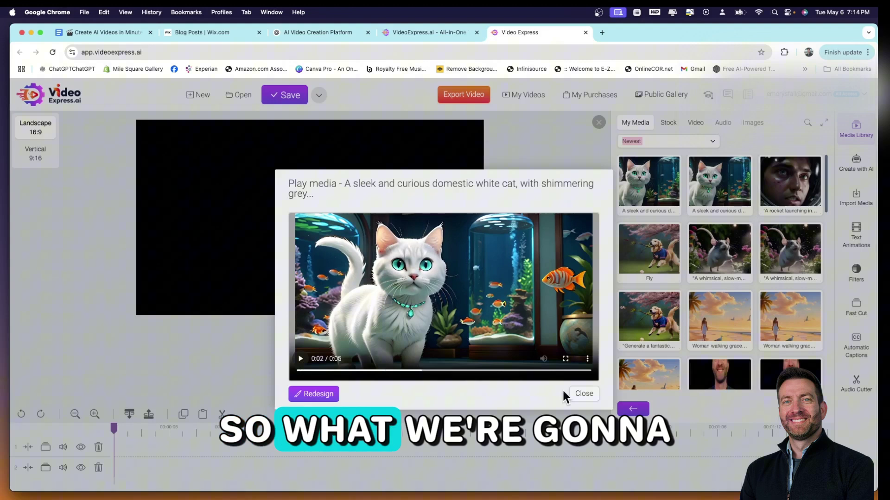
click(580, 393)
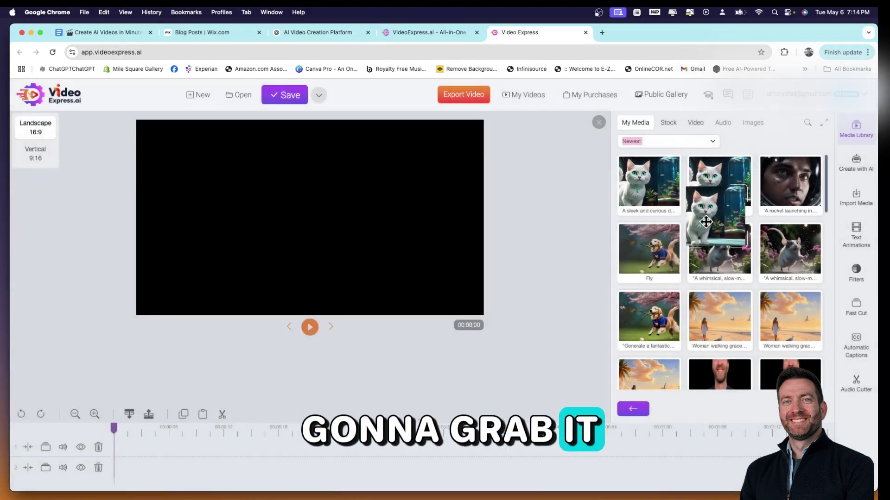
drag(719, 185, 149, 452)
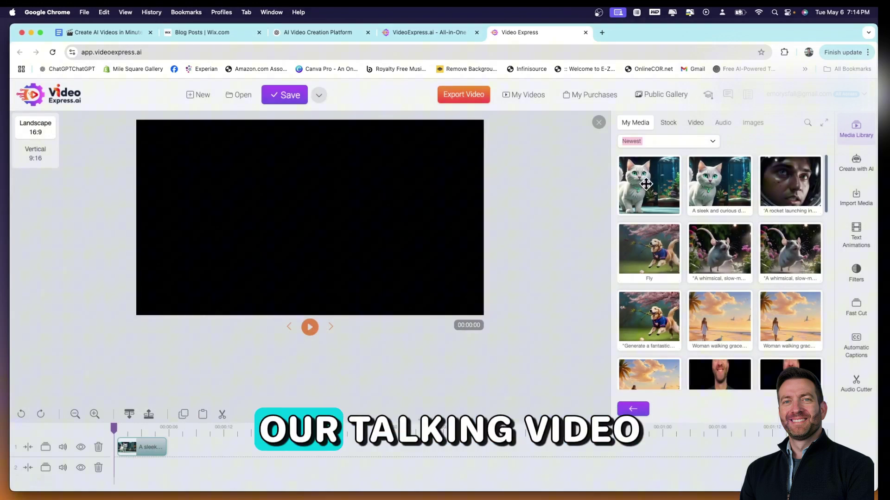
- Preview the cat and rocket astronaut clips, then add the astronaut after the cat on track 1
right_click(647, 184)
click(661, 192)
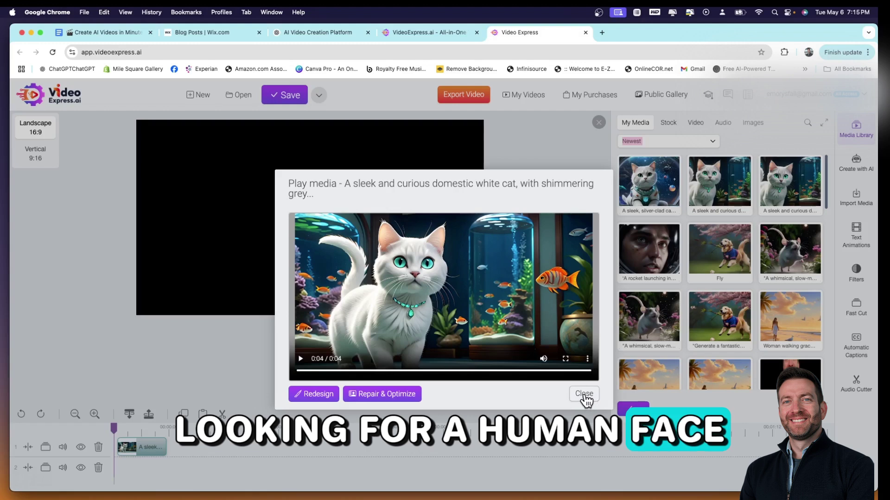
click(584, 395)
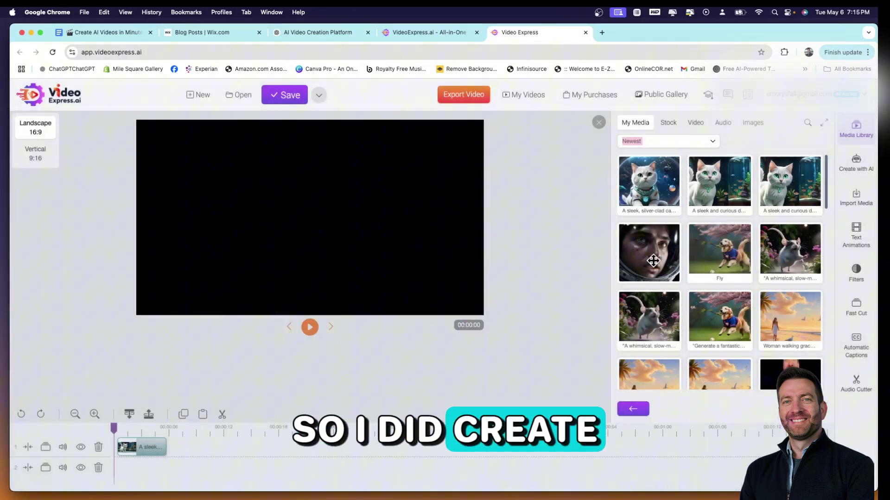
right_click(653, 261)
click(675, 268)
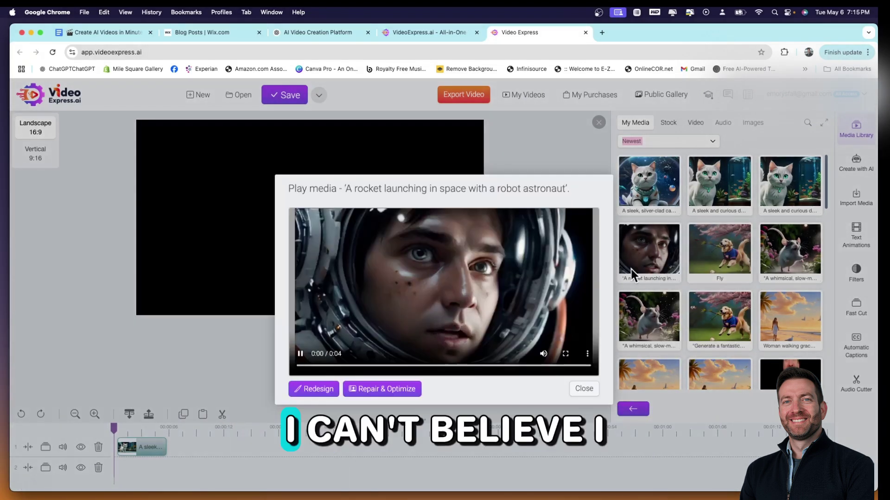
click(591, 389)
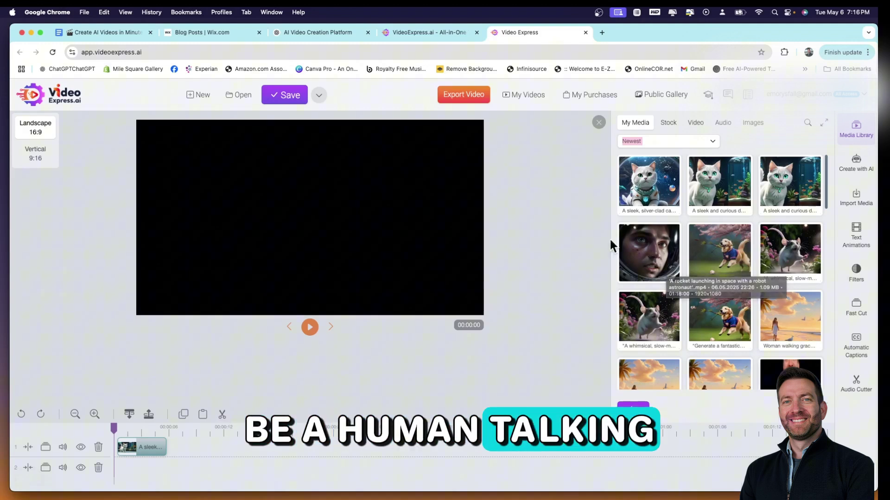
drag(649, 251, 185, 445)
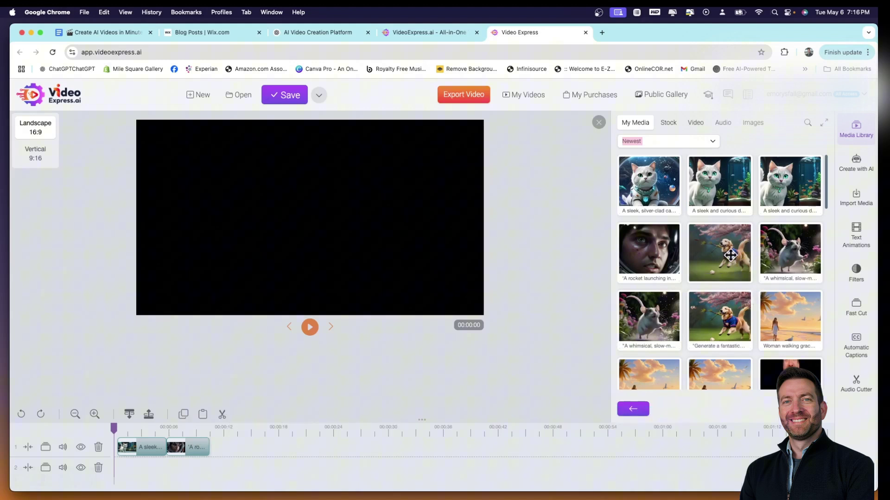
- Preview the golden retriever Fly clip and place it next on track 1
right_click(731, 255)
click(745, 261)
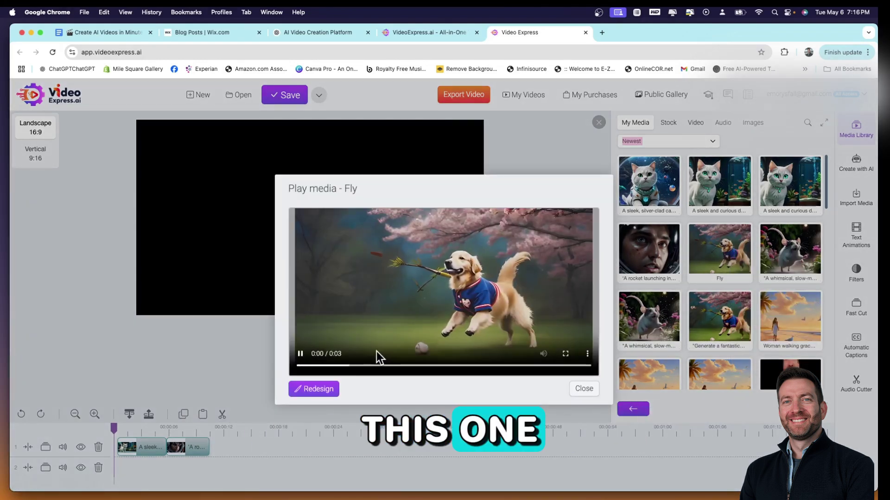
click(584, 389)
drag(720, 249, 225, 448)
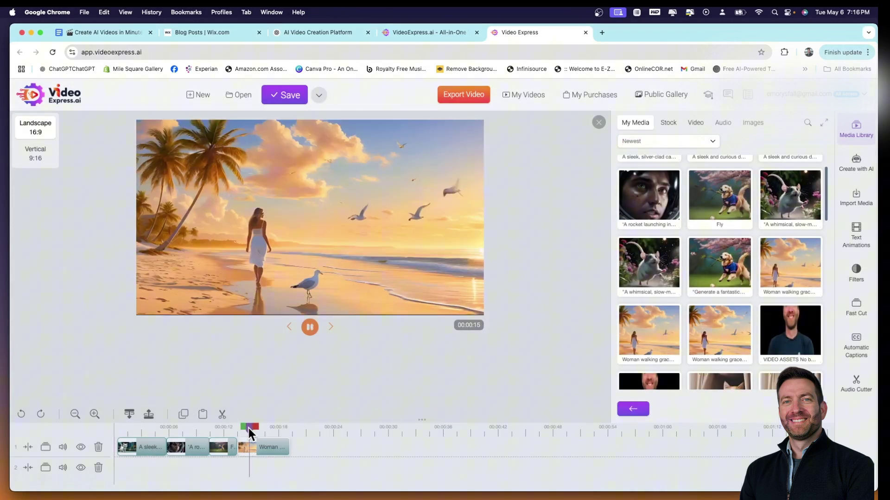
- Rewind the timeline, preview Jazzy Cool in the audio Music folder, and scroll through the tracks
click(125, 427)
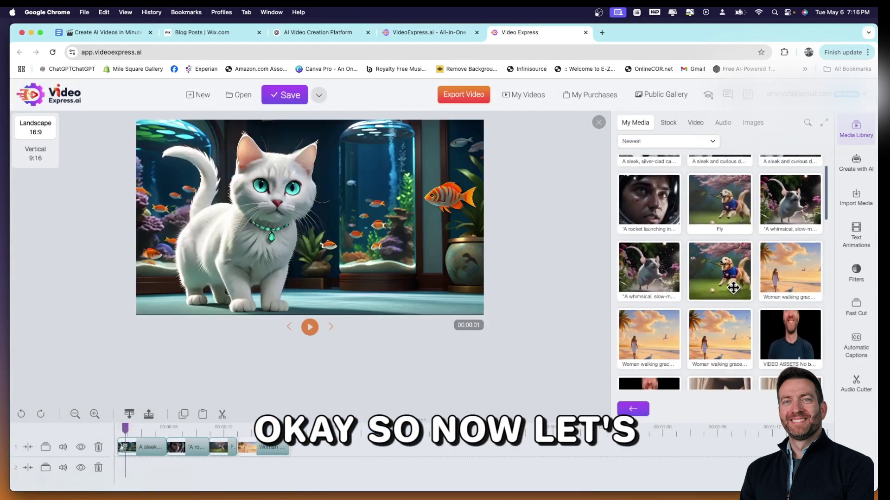
click(725, 125)
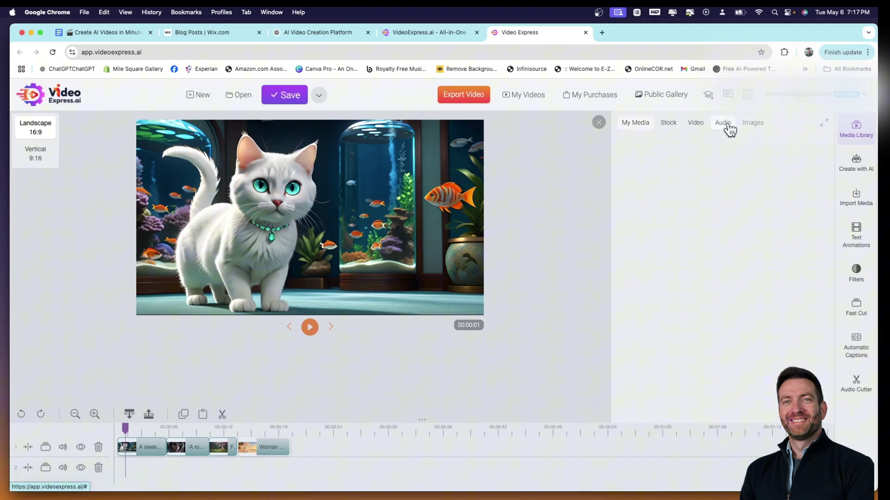
click(796, 158)
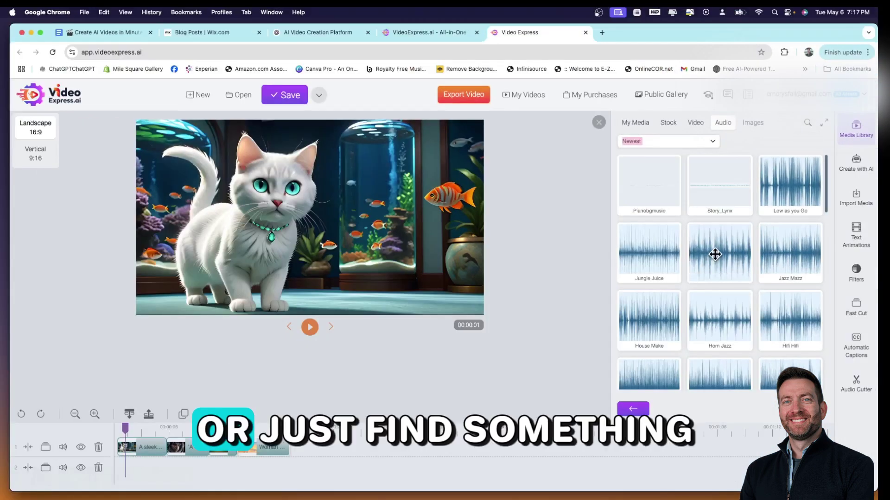
click(715, 255)
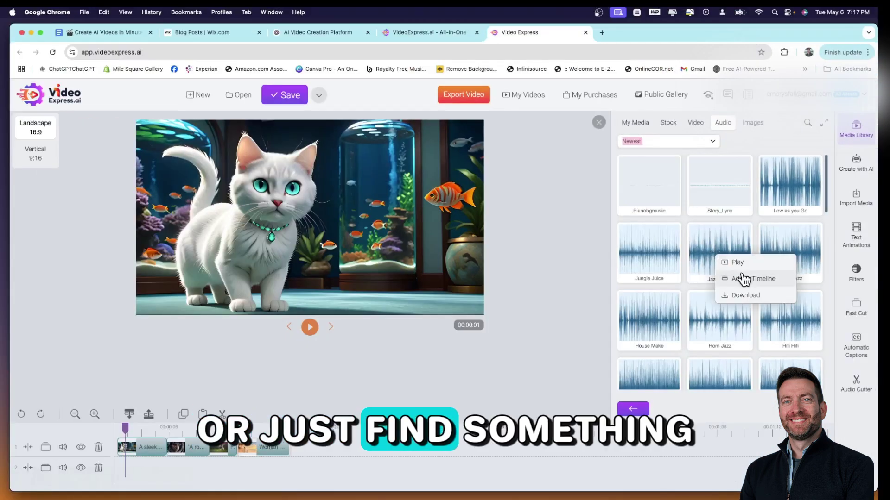
click(743, 260)
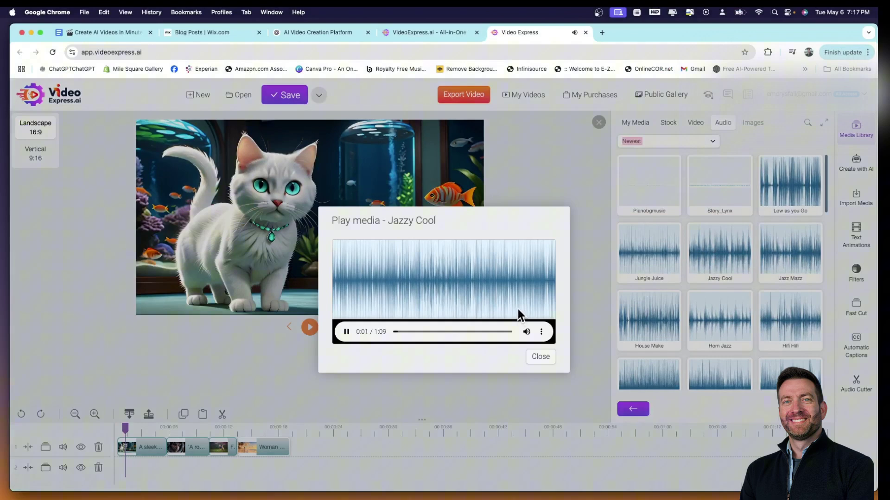
click(541, 364)
scroll(737, 265, down, 10)
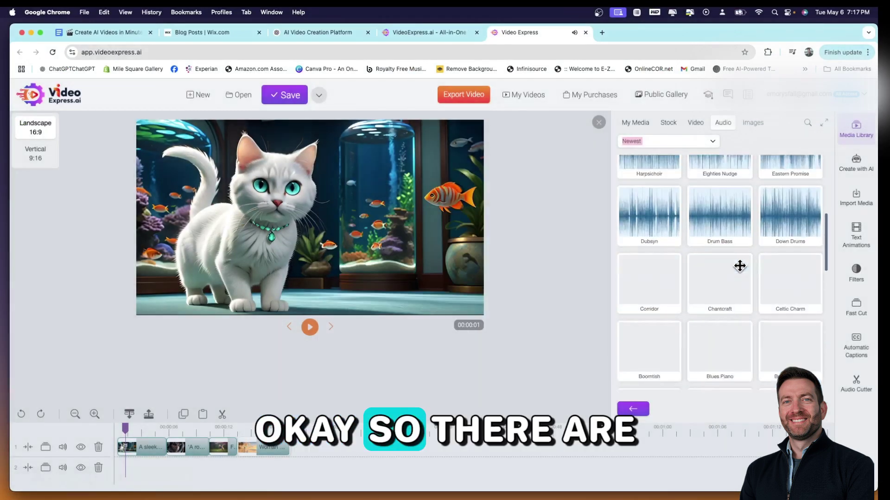
scroll(739, 266, down, 2)
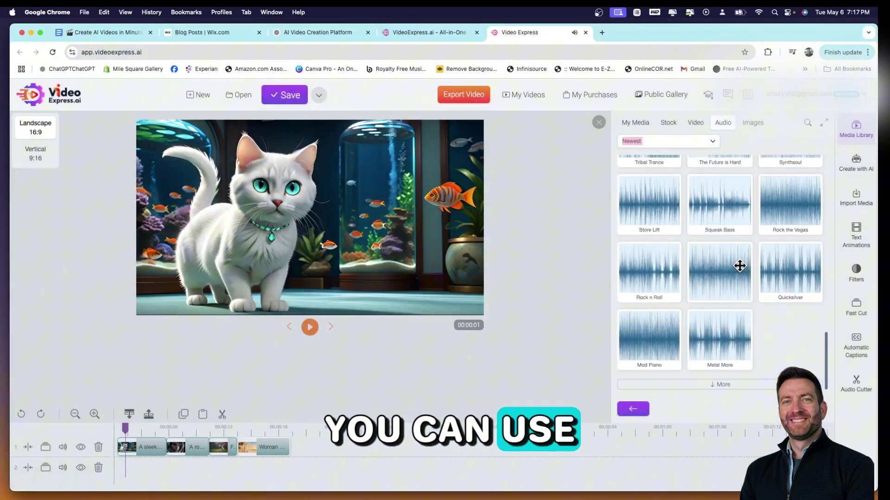
scroll(767, 262, down, 2)
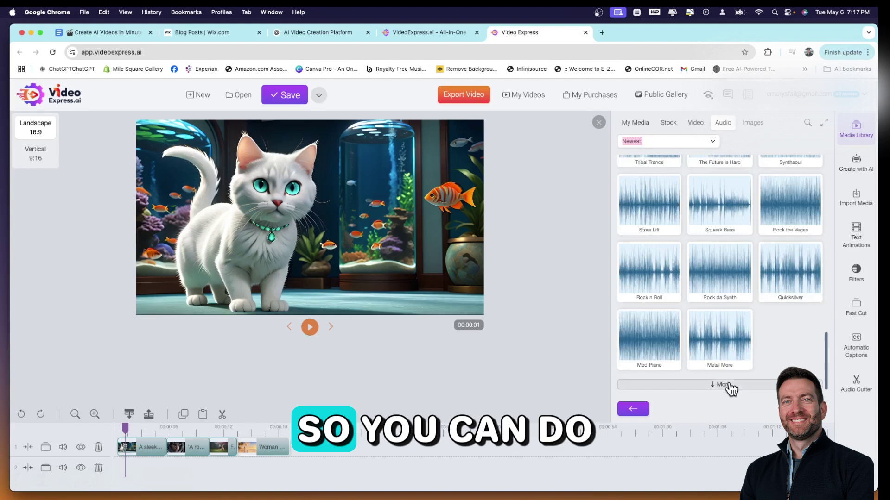
scroll(730, 383, down, 1)
- Place Jazzy Cool on track 2, trim its end to the last video clip, and play to check
scroll(779, 280, up, 15)
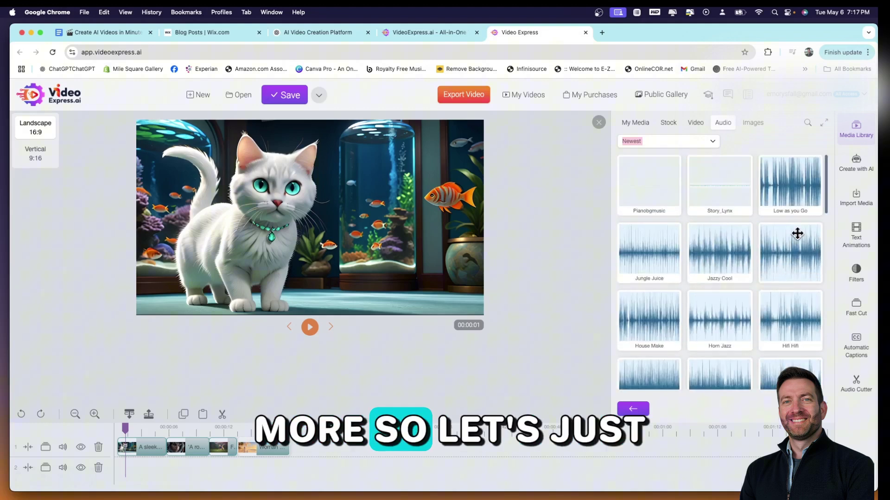
drag(731, 259, 234, 483)
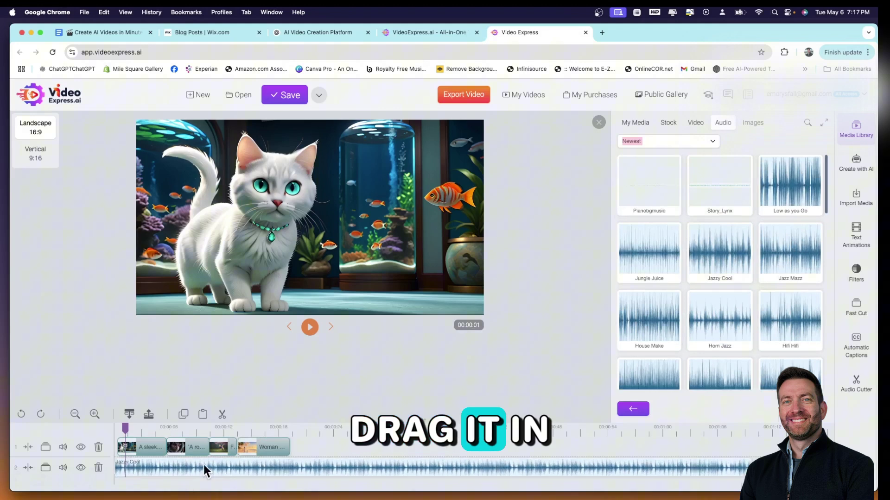
click(110, 430)
key(space)
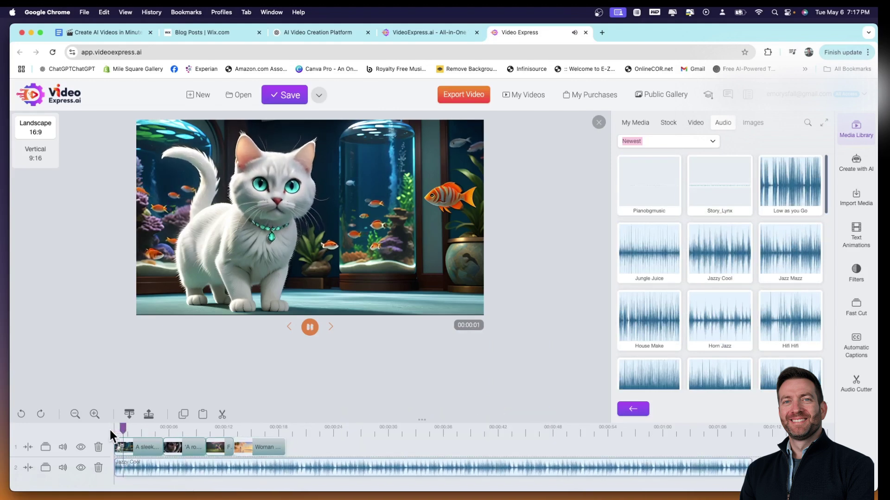
drag(685, 473, 286, 475)
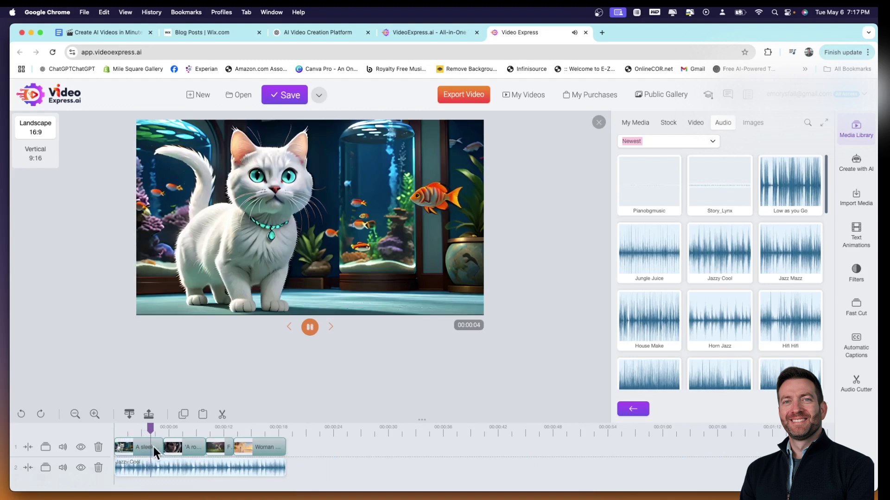
key(space)
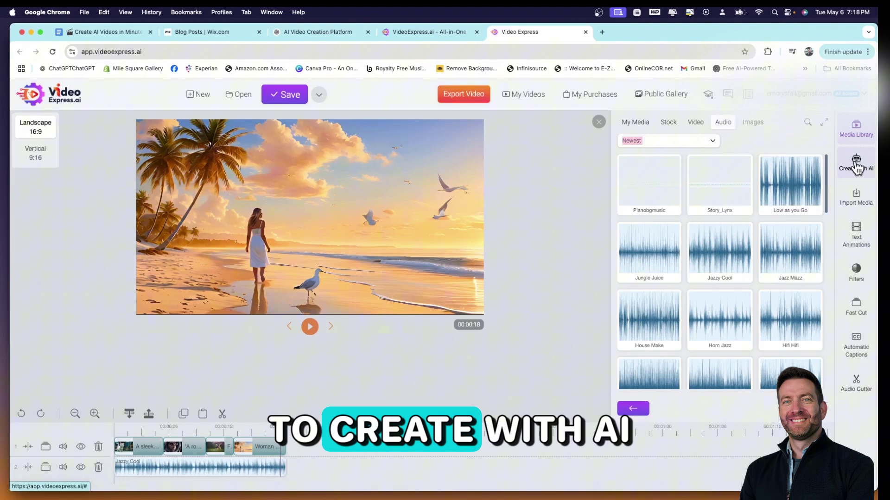
- Look through the Create with AI tools and bring up Replace Background's image picker
click(856, 167)
scroll(727, 230, down, 5)
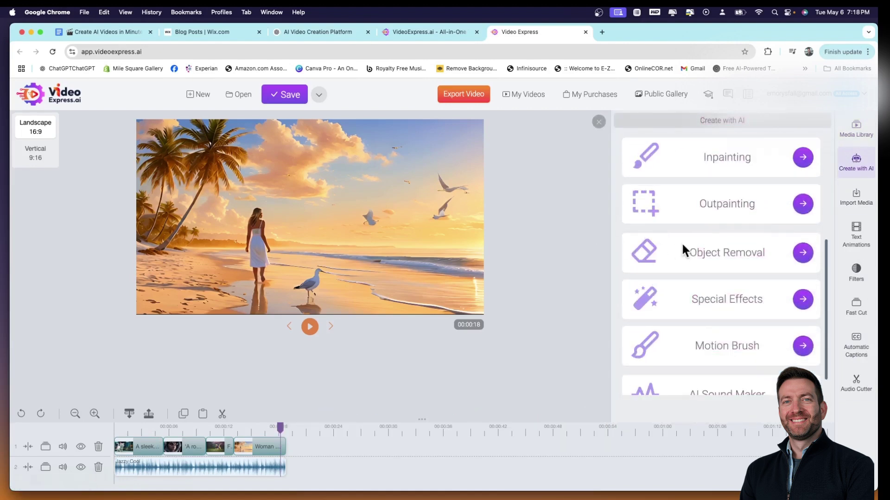
scroll(683, 247, up, 5)
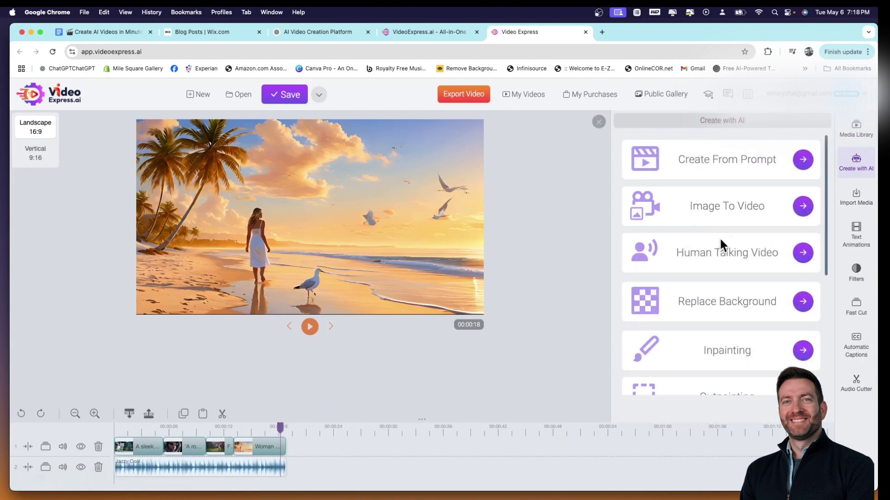
click(803, 254)
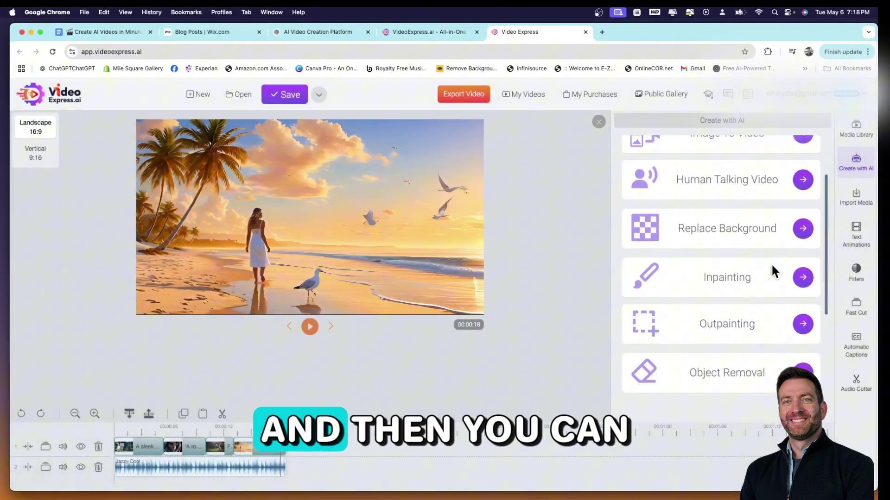
scroll(775, 246, down, 2)
click(804, 222)
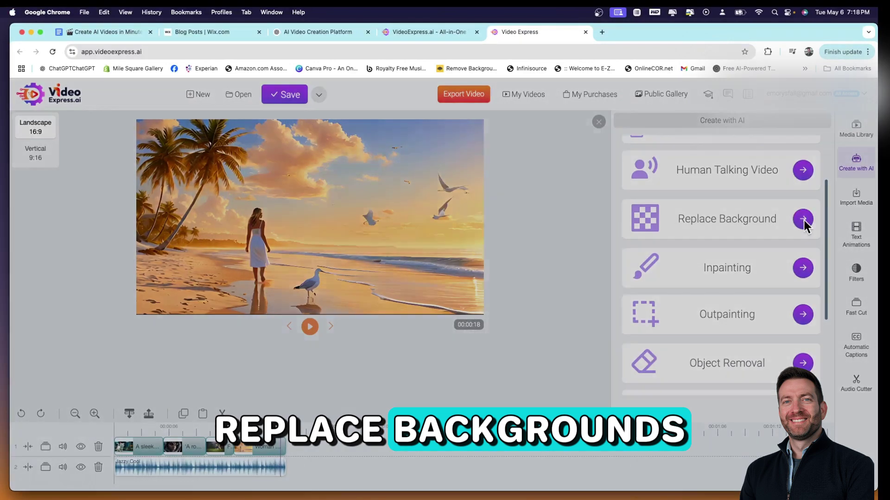
click(439, 230)
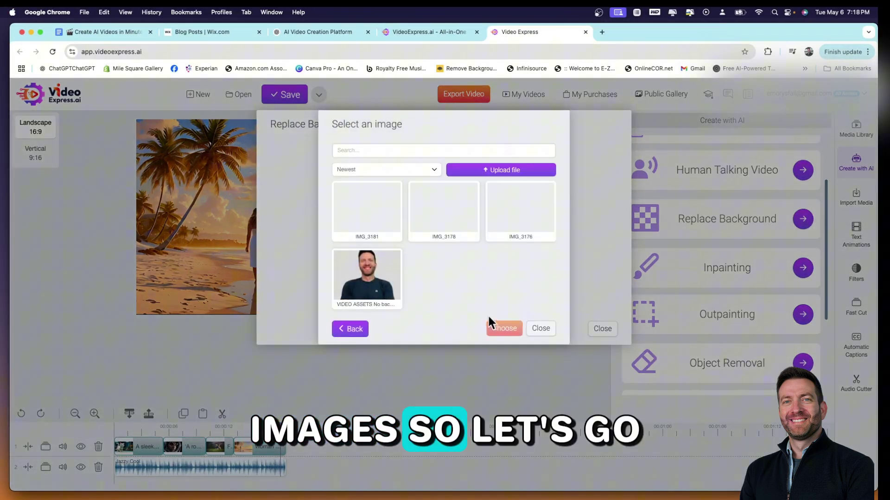
- Load the elephant image, try a tropical beach sunset background prompt, then clear it and close
click(362, 333)
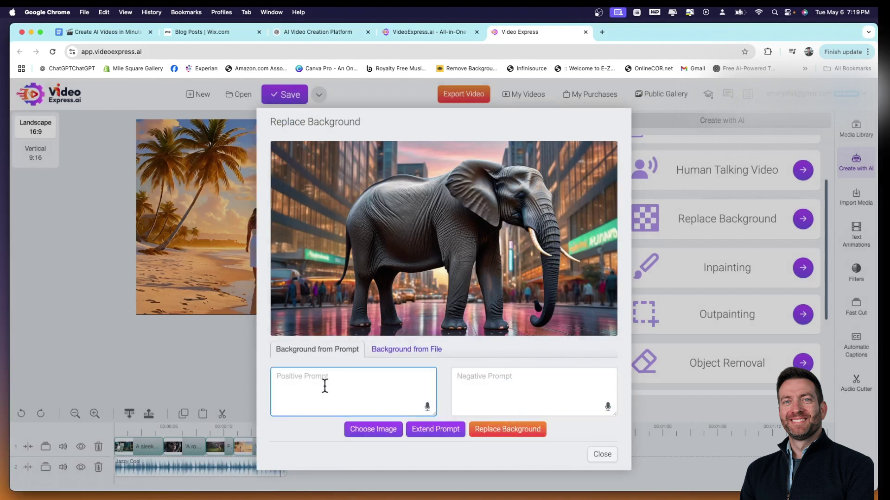
text(c)
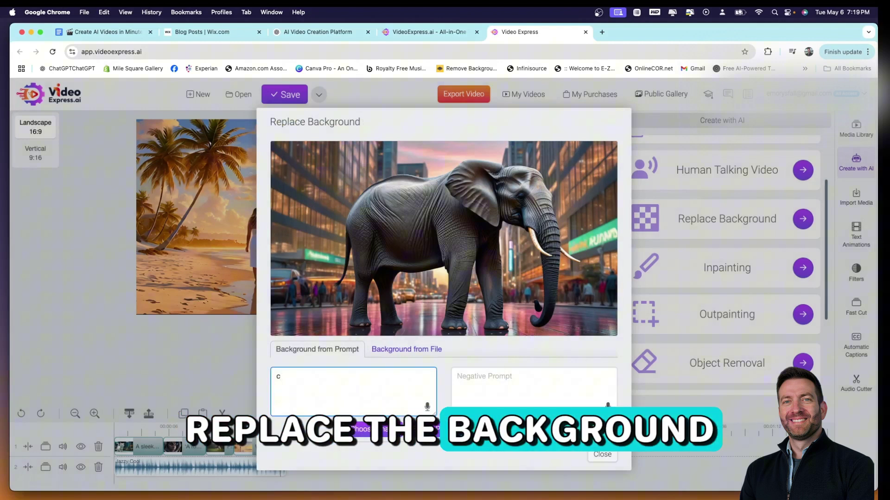
key(BackSpace)
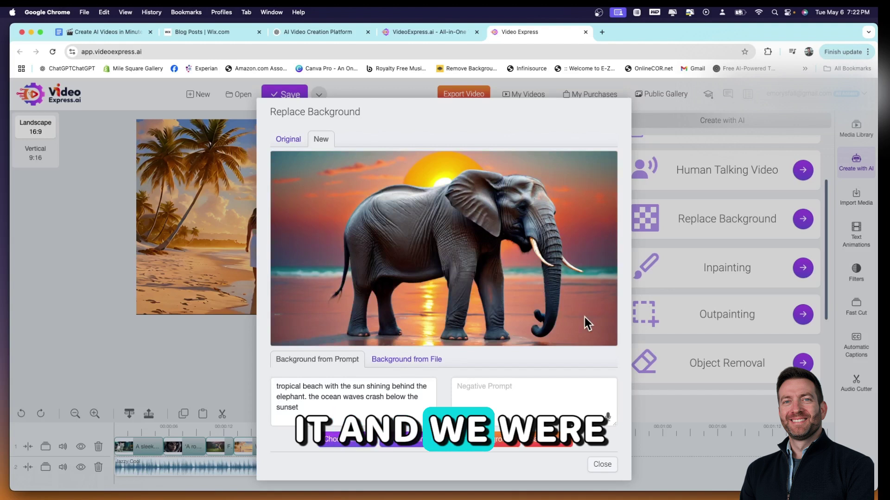
click(355, 408)
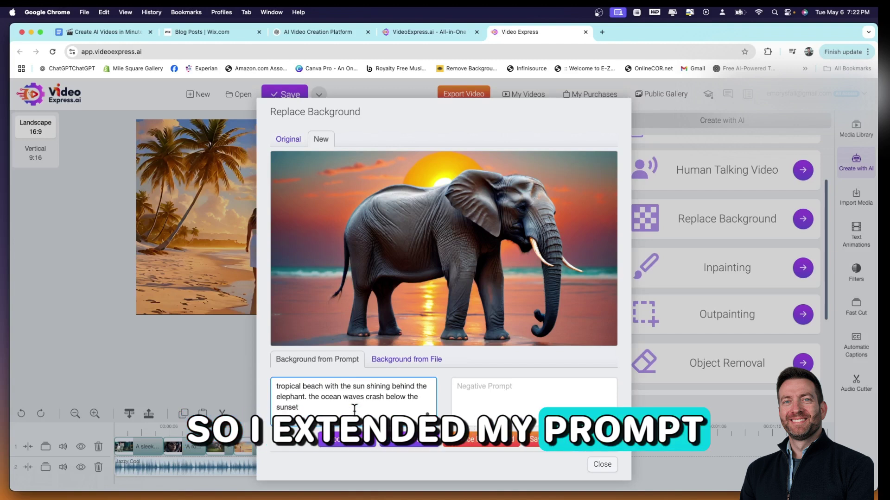
key(super+a)
key(BackSpace)
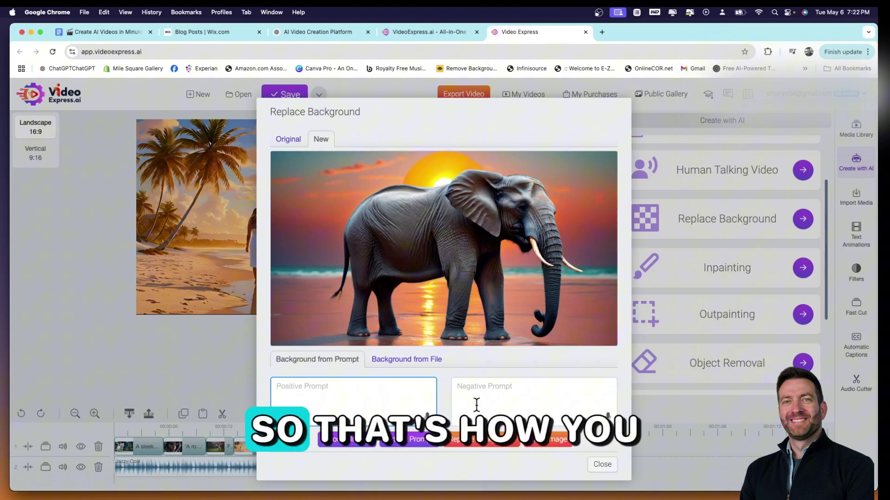
click(601, 465)
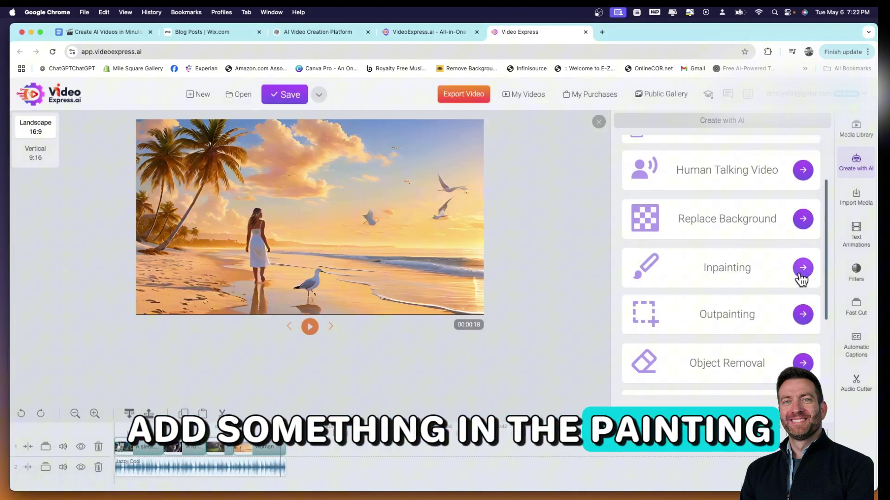
- Create a 5-second AI Sound Maker effect from 'waves crashing on the shore' and play it
scroll(802, 274, down, 3)
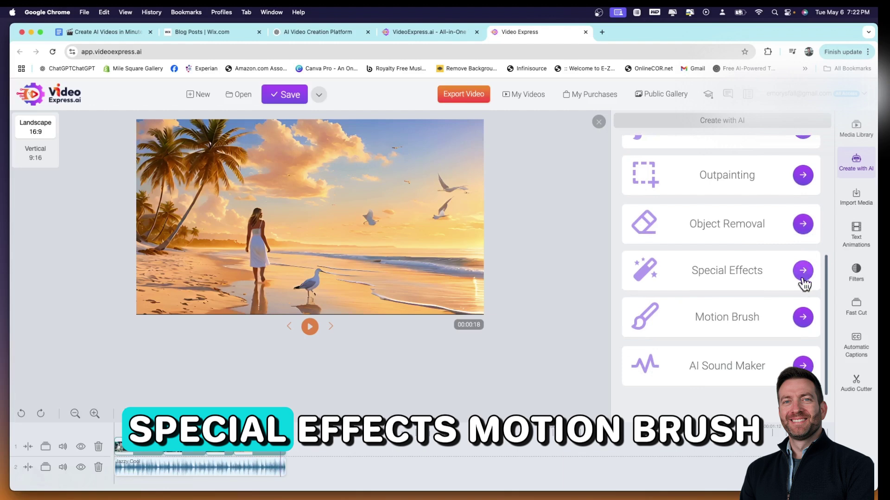
click(803, 366)
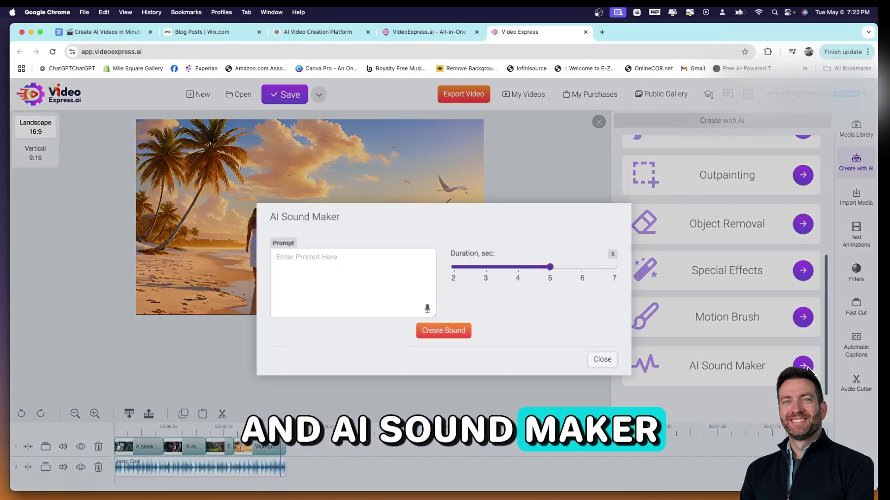
click(351, 273)
text(waves )
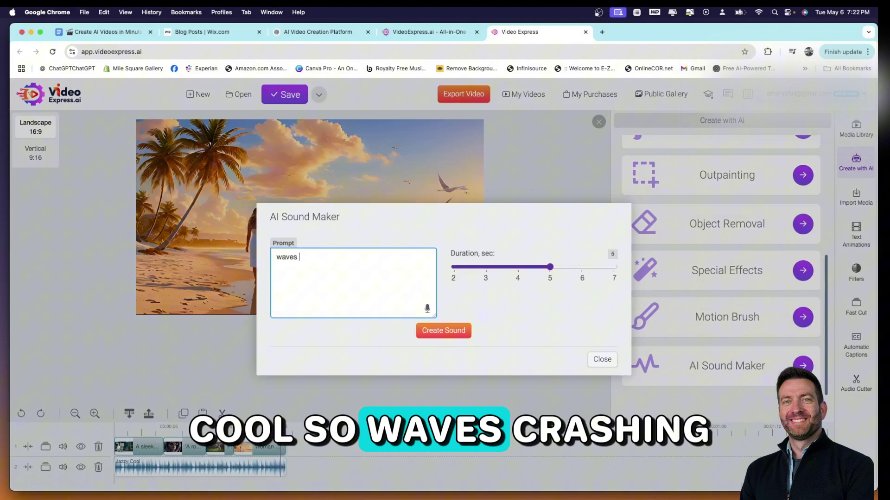
text(crashing)
key(BackSpace)
key(BackSpace)
key(BackSpace)
key(BackSpace)
text(hing )
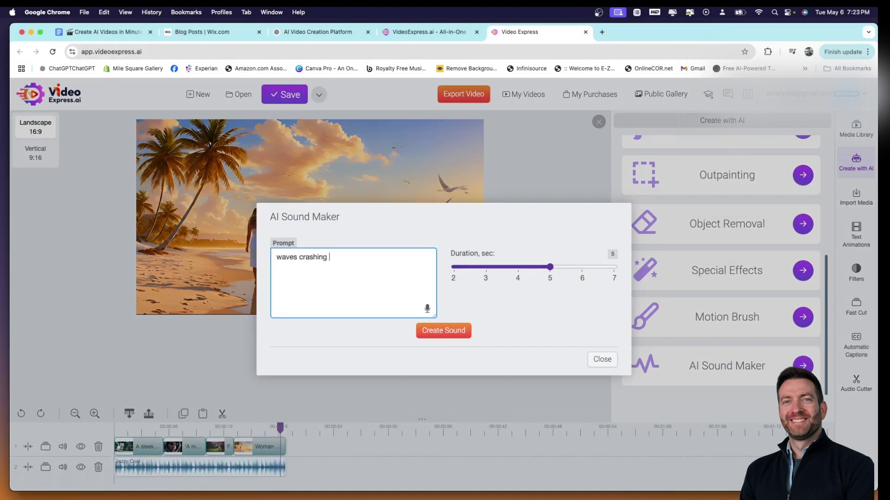
text(on the shore)
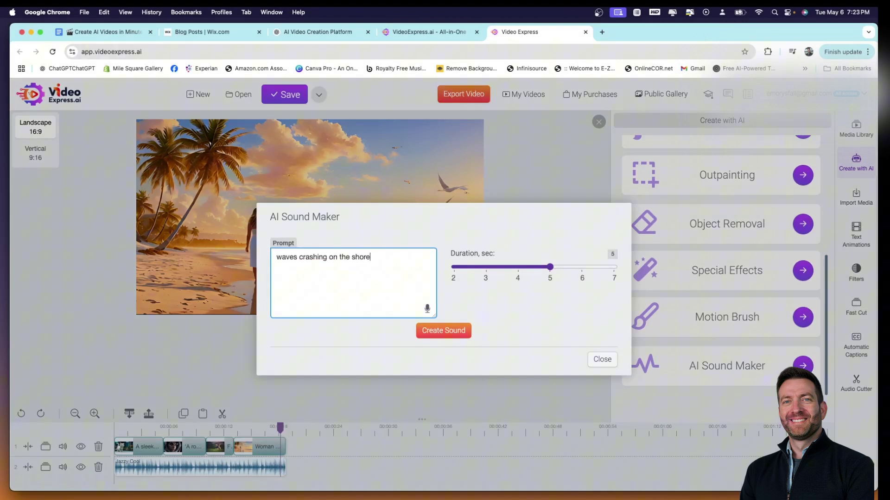
click(443, 330)
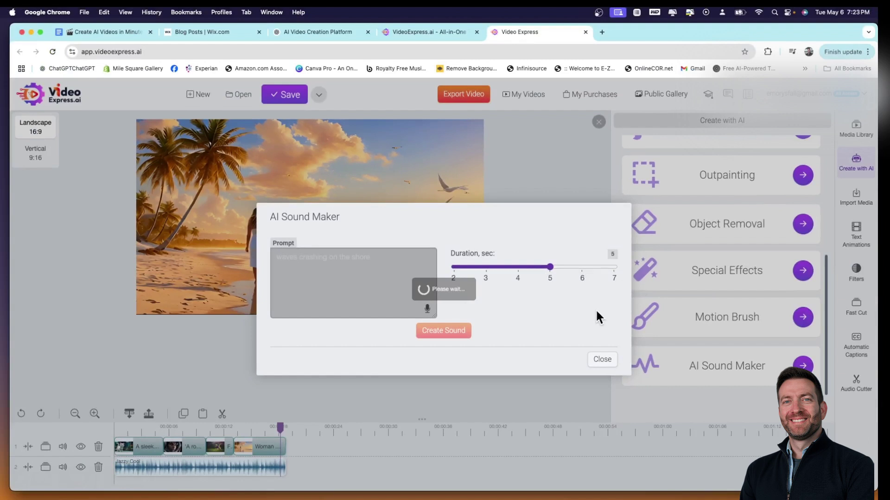
click(284, 321)
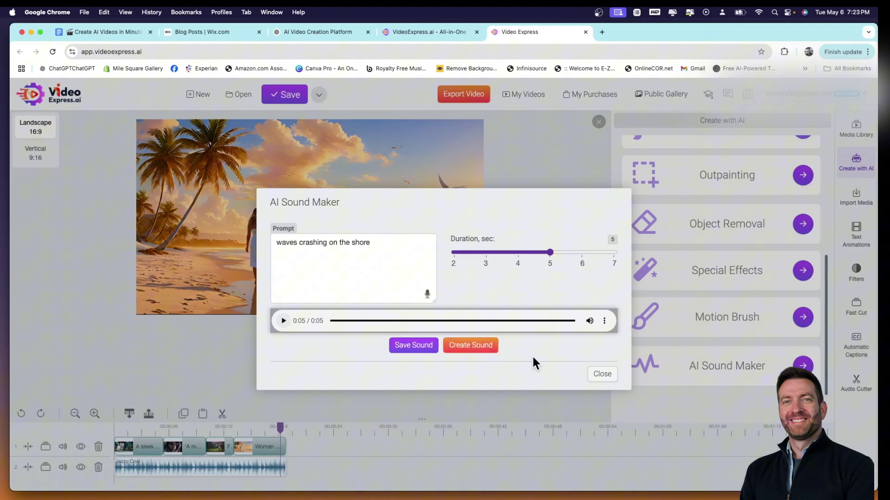
- Close the sound maker, check My AI Audio in the Media Library, then switch to Stock
click(606, 375)
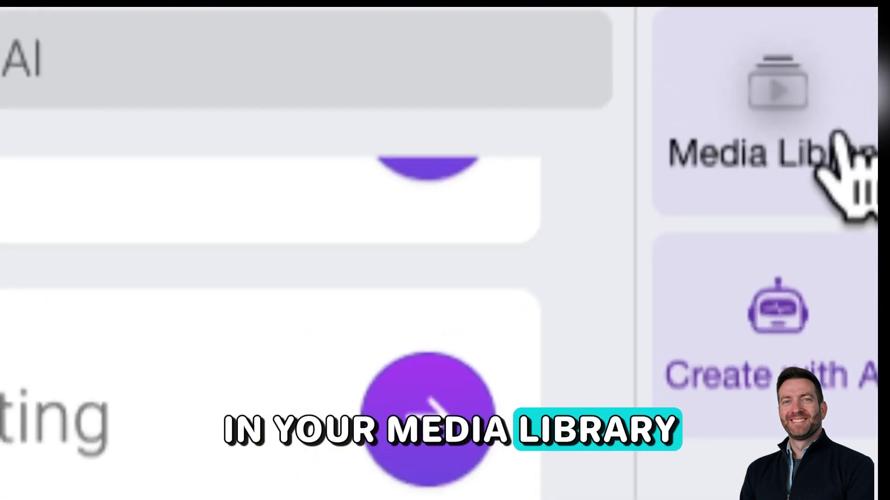
click(867, 137)
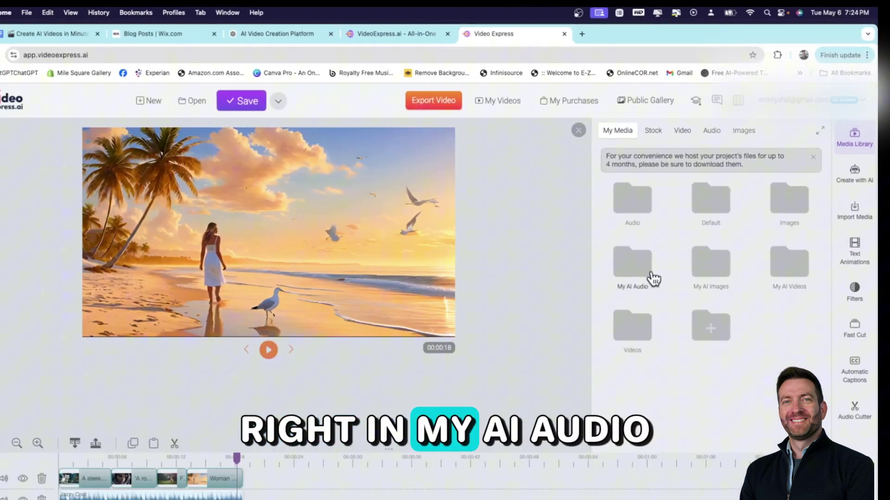
click(652, 274)
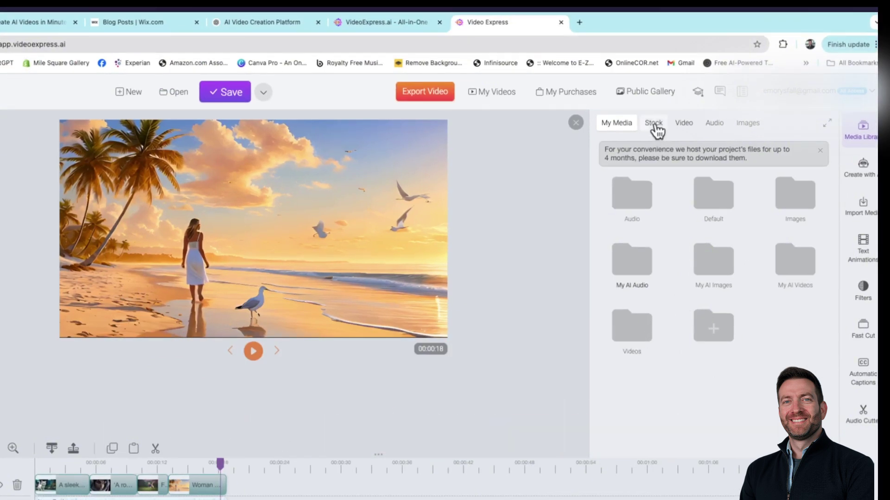
click(655, 125)
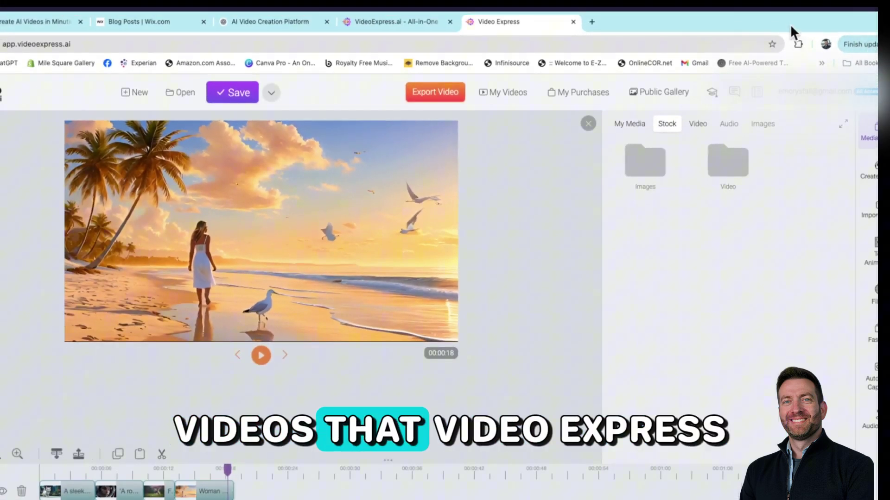
- Search stock images for 'beach', add 'apple ios wallpaper' after the clips, and preview
click(635, 174)
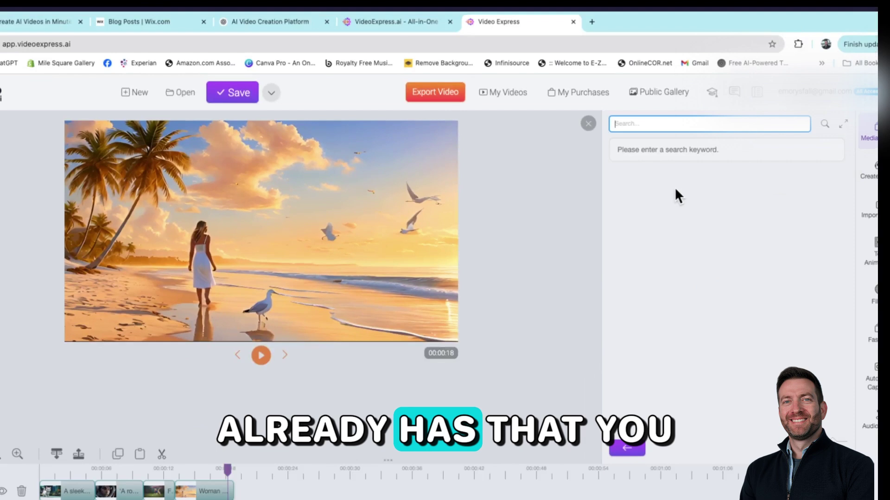
text(eaad)
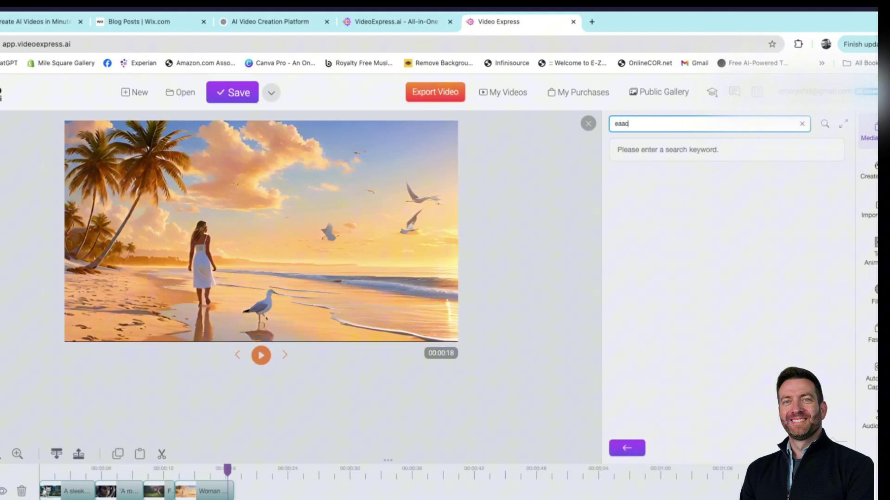
text(ach)
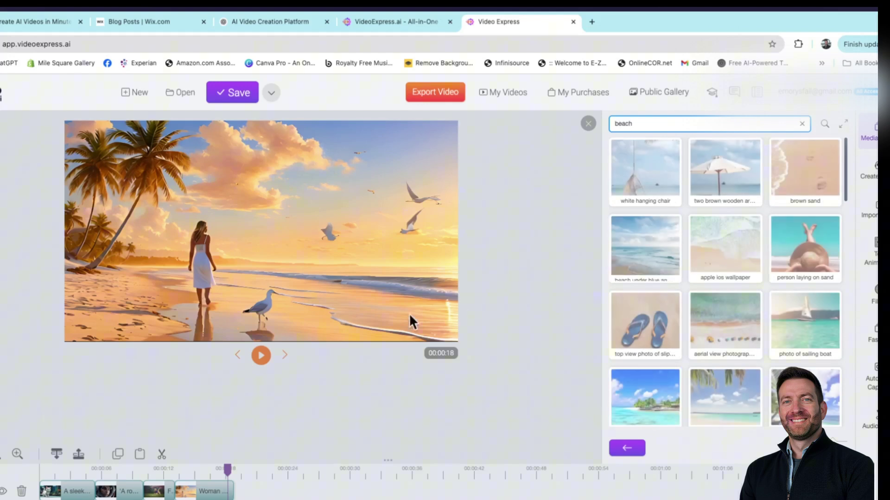
drag(714, 264, 290, 485)
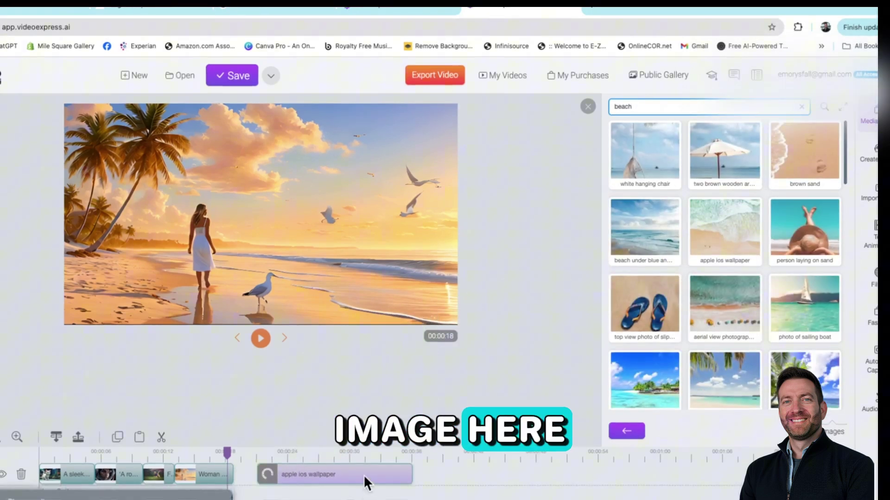
key(space)
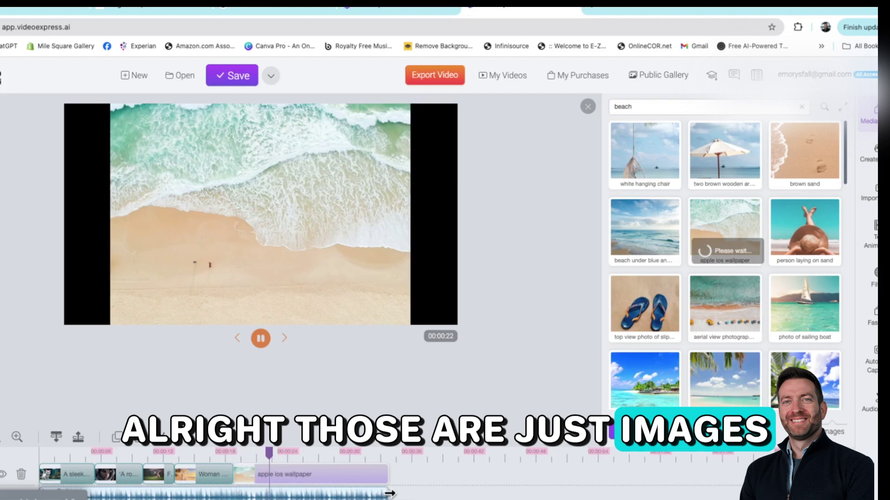
key(space)
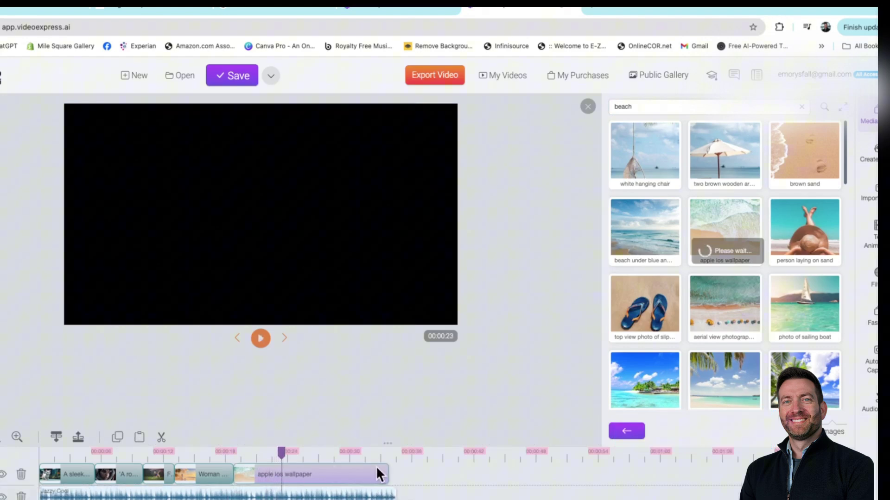
- Shorten the 'apple ios wallpaper' clip and preview the result
drag(387, 474, 314, 473)
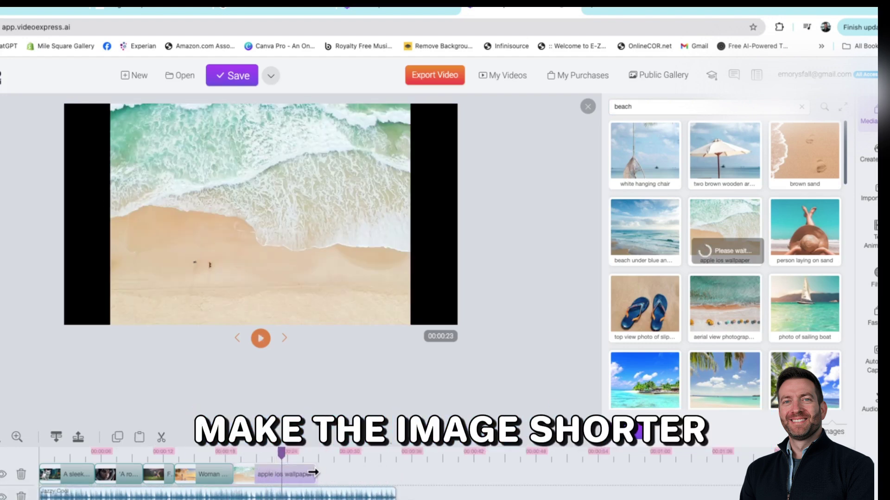
key(space)
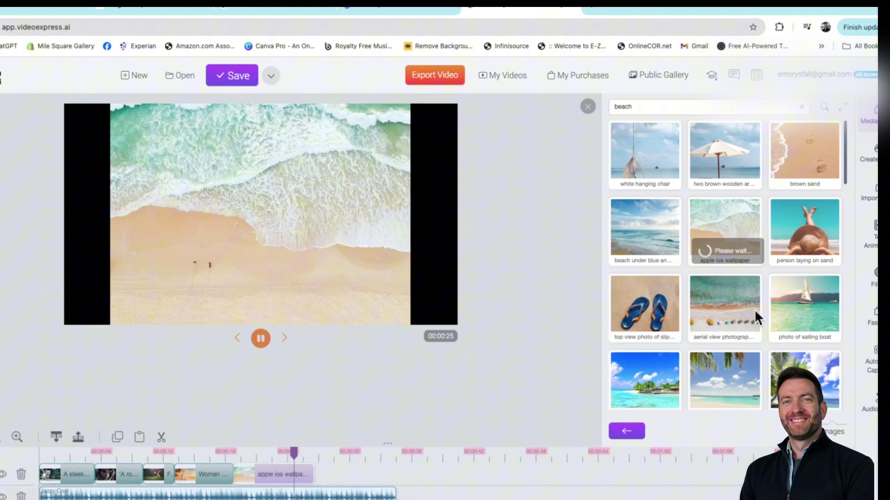
key(space)
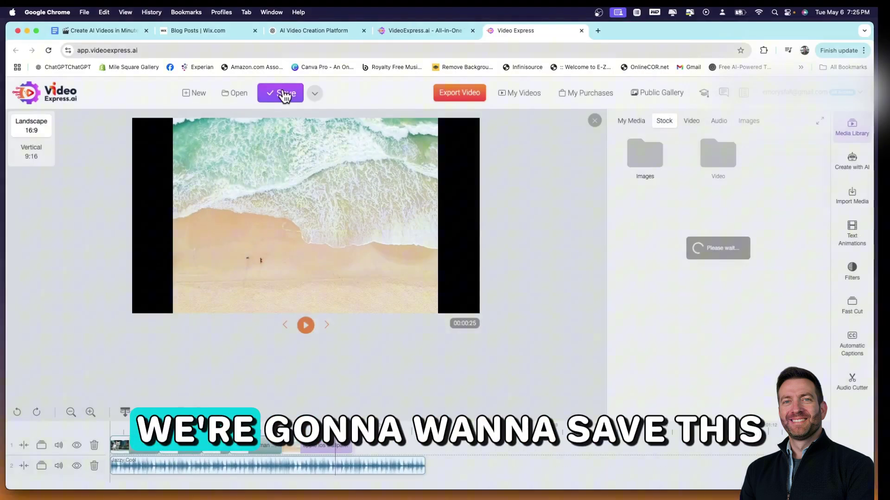
- Save the project with the name 'Beach'
click(284, 96)
text(Beach)
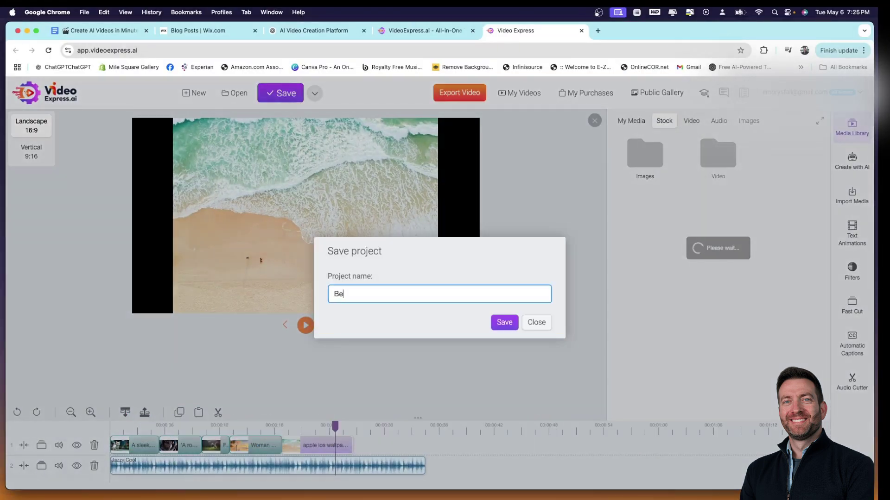
click(504, 323)
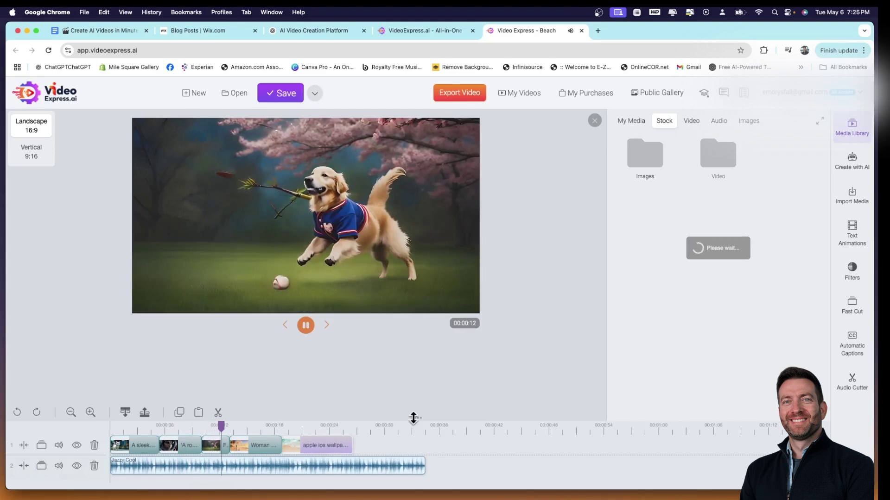
- Close the Media Library panel so playback stops at 00:00:00
click(853, 229)
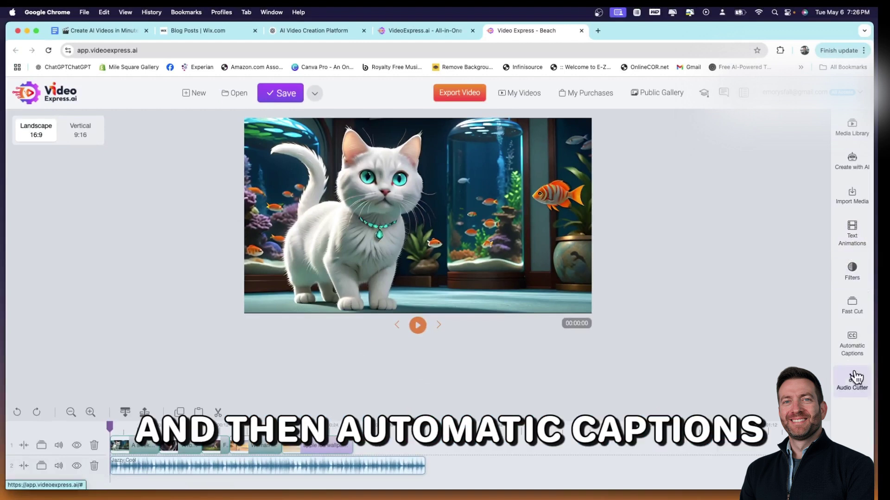
- Open the VidSubtitle sign-in page at vidsubtitleapp.com/login from Automatic Captions
click(854, 343)
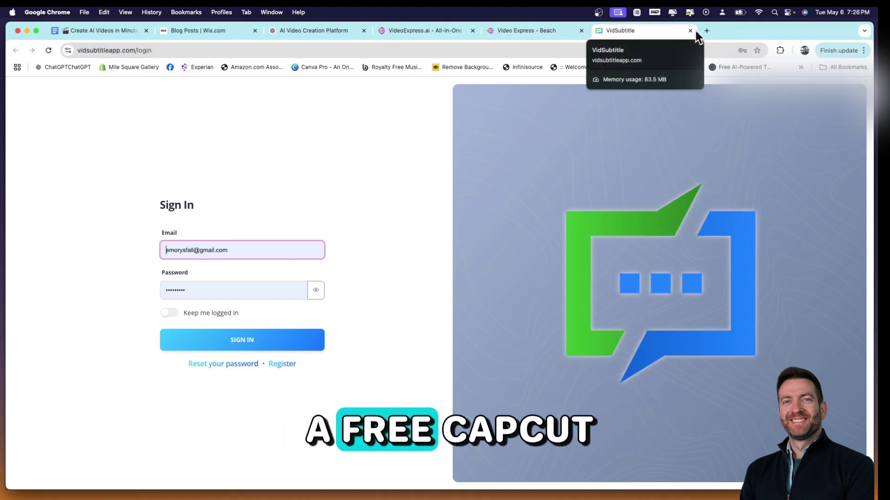
- Close the VidSubtitle tab and trim the Jazzy Cool track to end with the video
click(541, 32)
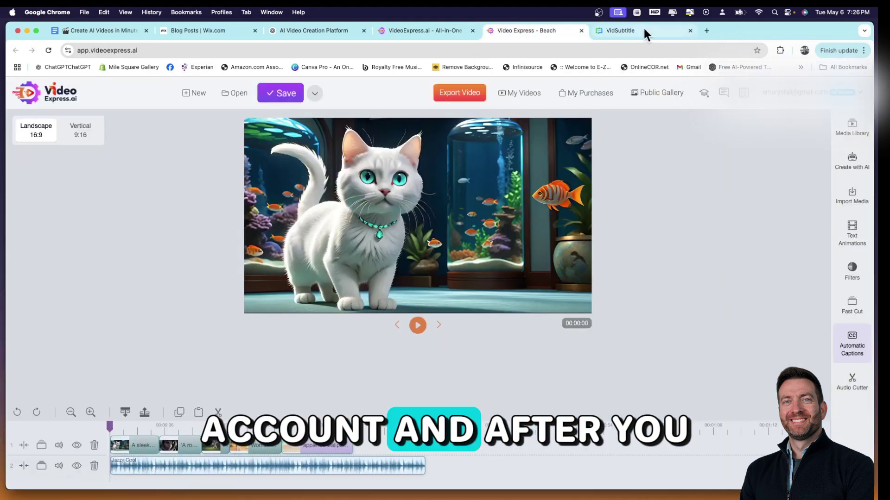
click(690, 31)
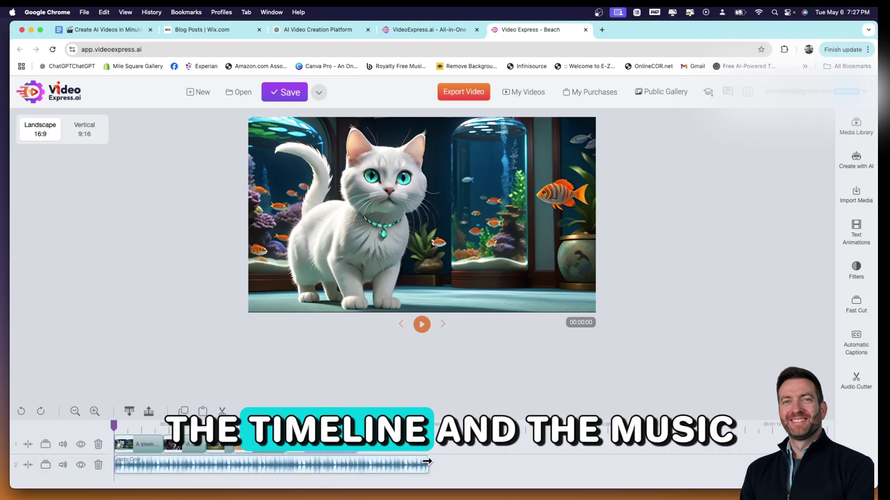
drag(365, 463, 357, 463)
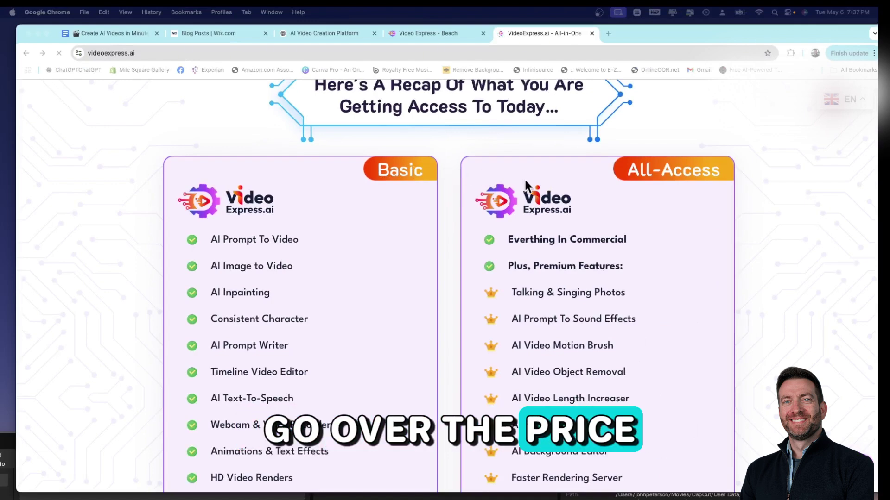
- Scroll through VideoExpress.ai pricing to compare Basic $49 and All-Access $179 plans
scroll(608, 168, down, 3)
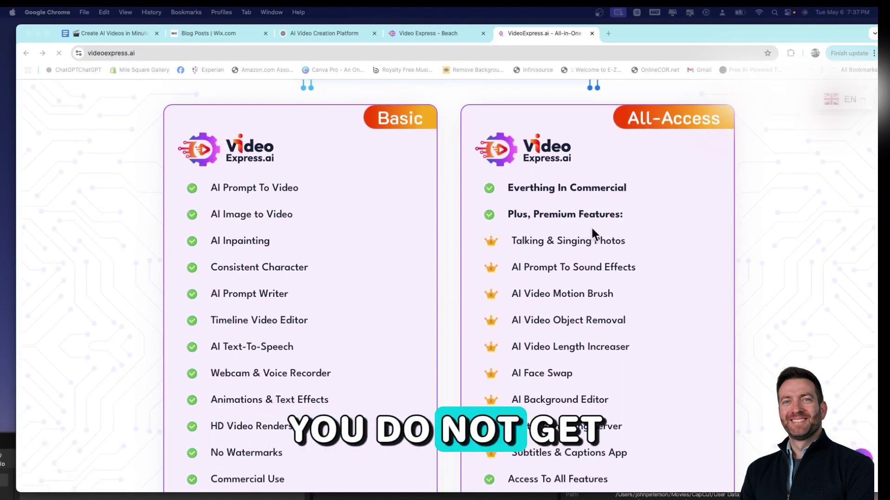
scroll(592, 228, down, 4)
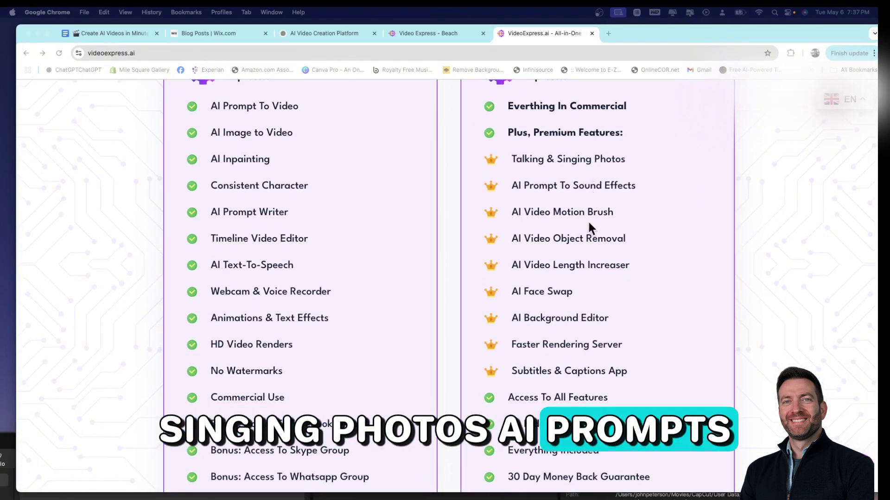
scroll(588, 221, down, 12)
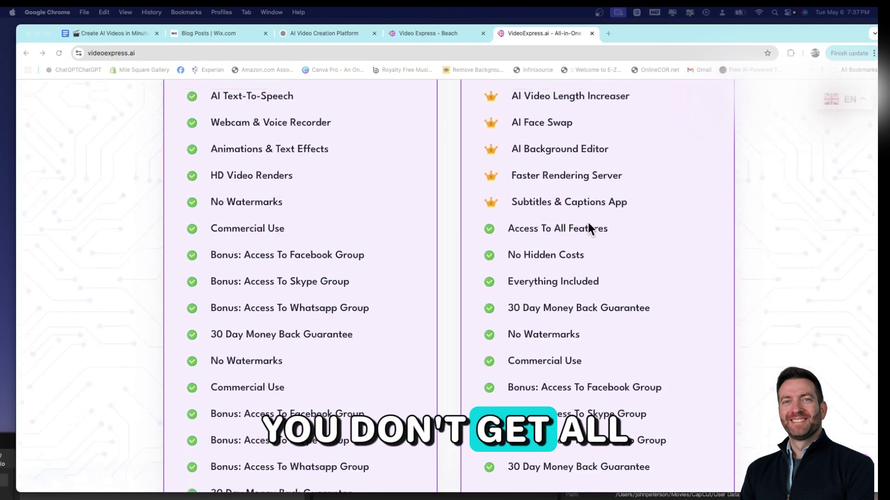
scroll(586, 220, down, 6)
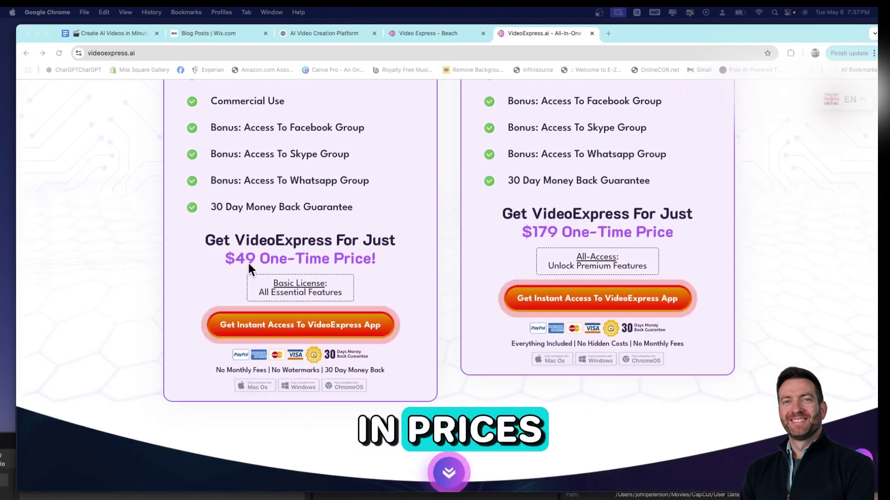